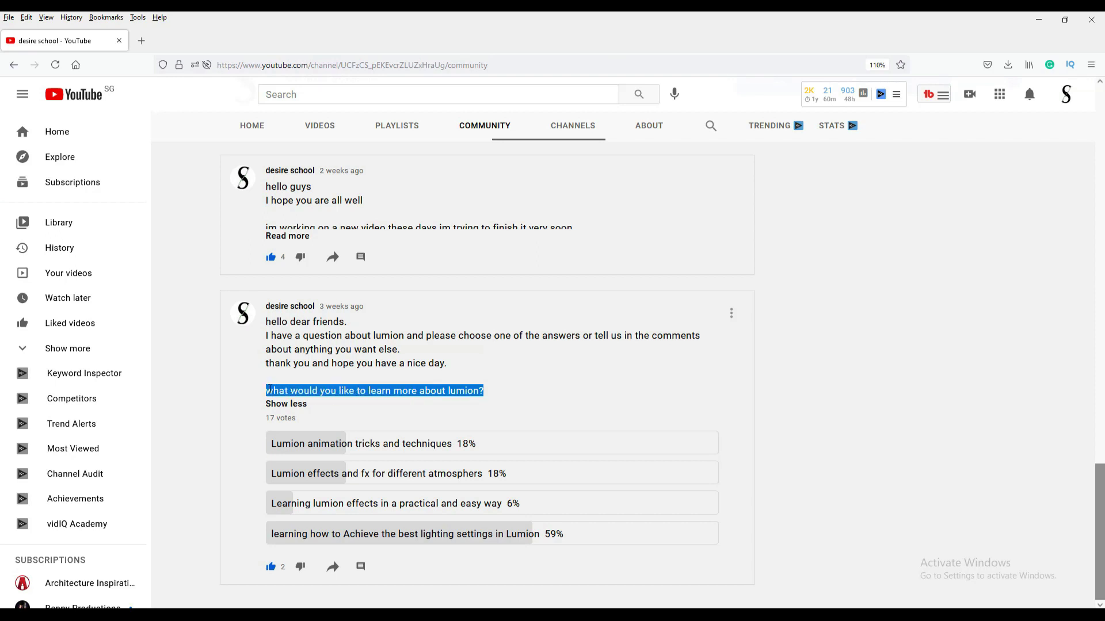
# Step: Highlight the winning poll answer about learning Lumion lighting settings (59% of 17 votes)
pyautogui.click(560, 538)
pyautogui.moveTo(567, 535); pyautogui.dragTo(289, 541)
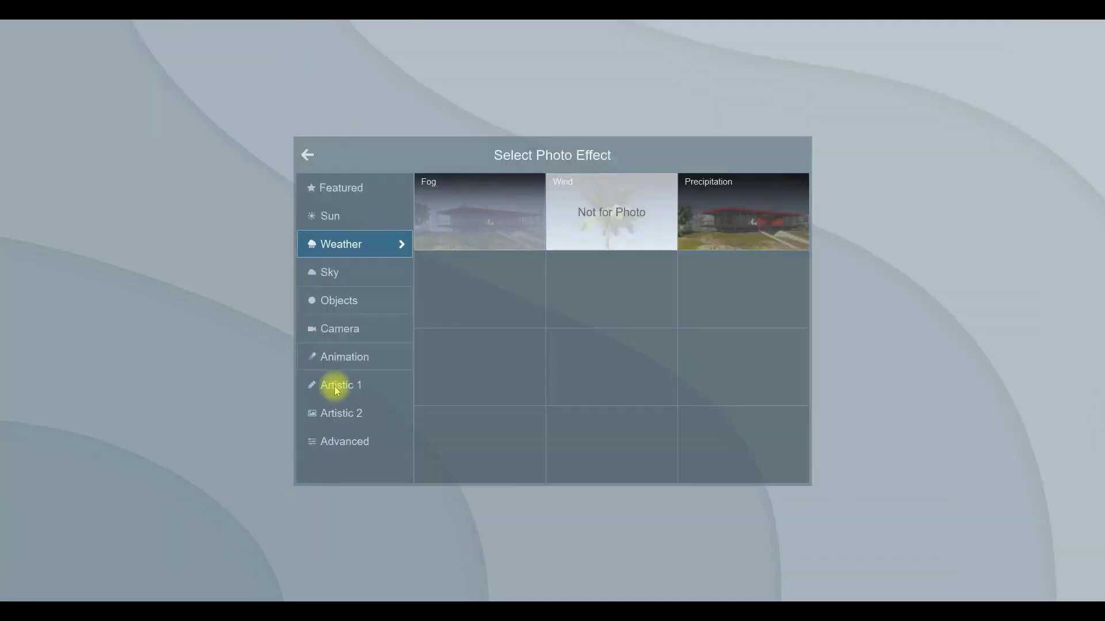
# Step: Add the Artistic 2 Styrofoam effect with Diffusion set to 0.0
pyautogui.click(350, 444)
pyautogui.click(343, 385)
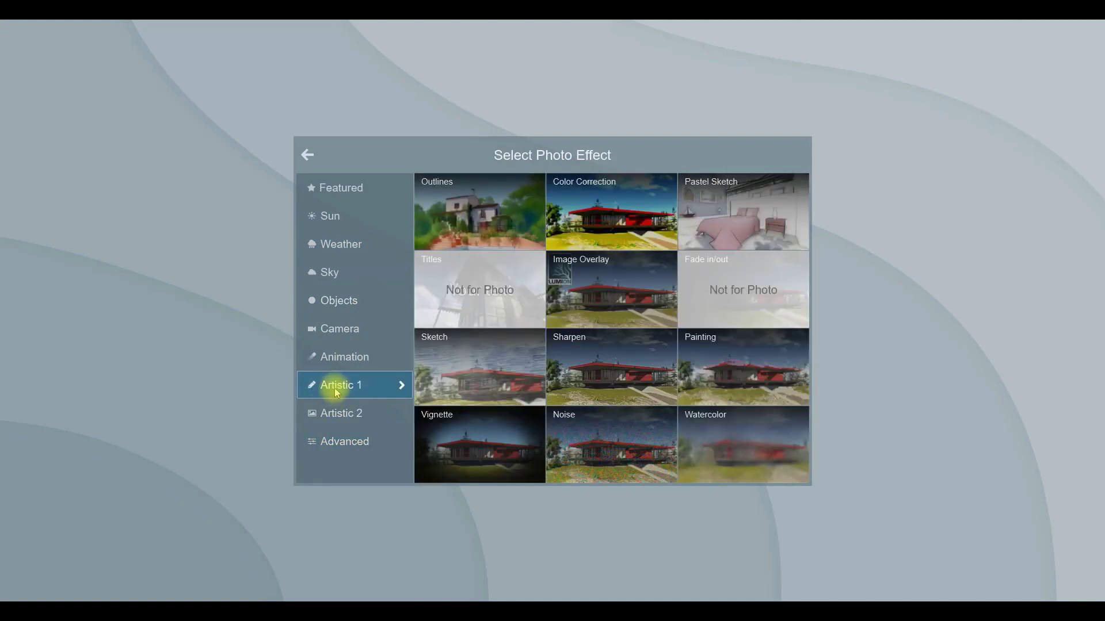
pyautogui.click(355, 420)
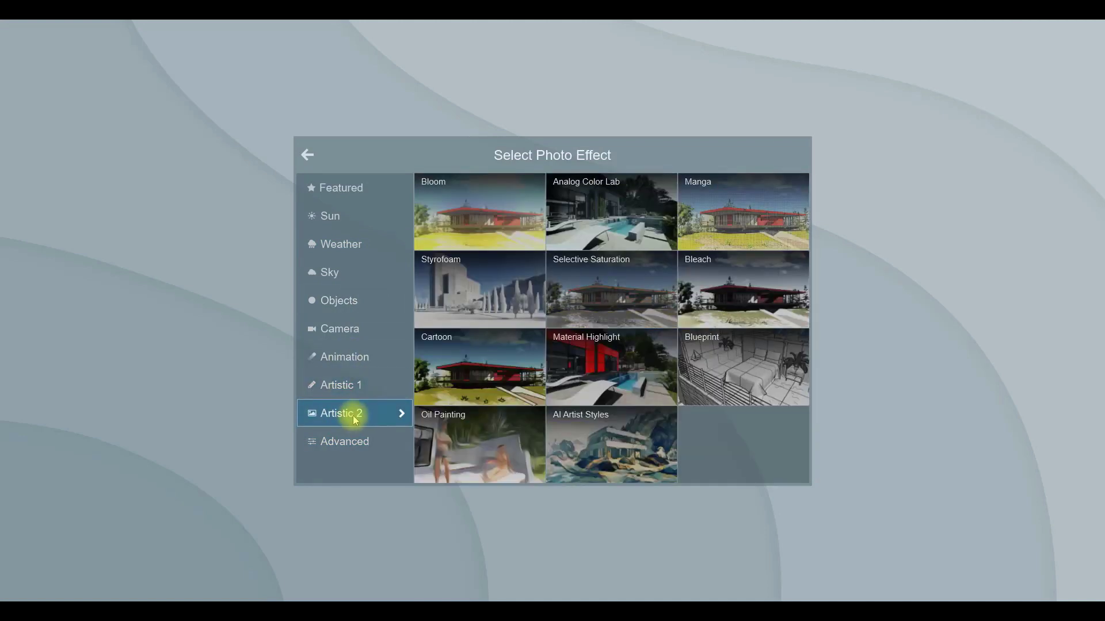
pyautogui.click(447, 284)
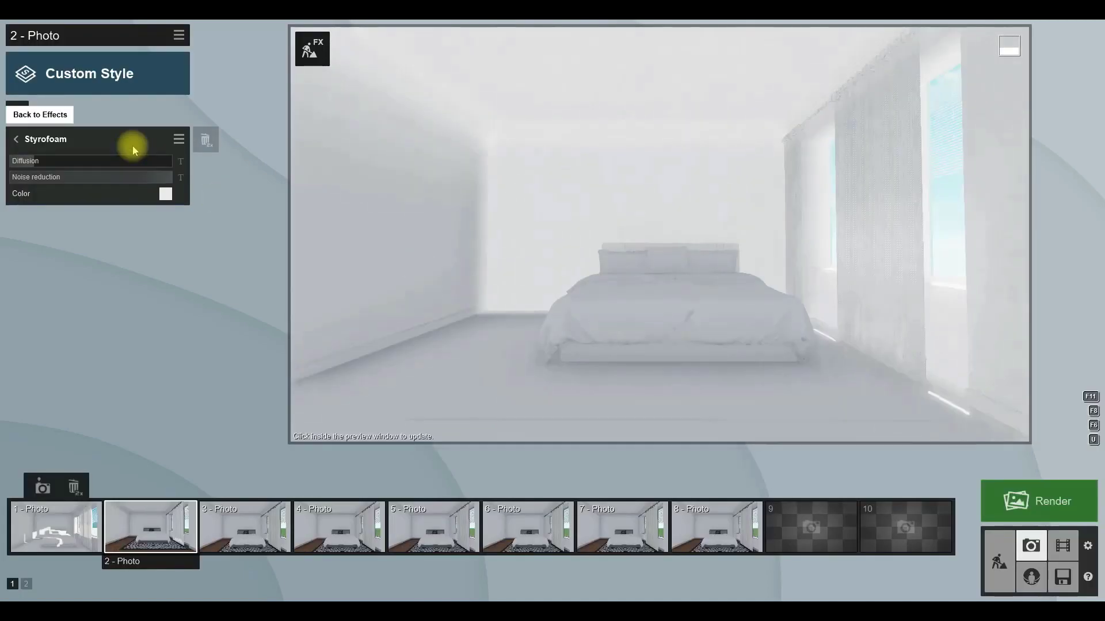
pyautogui.moveTo(36, 166); pyautogui.dragTo(5, 177)
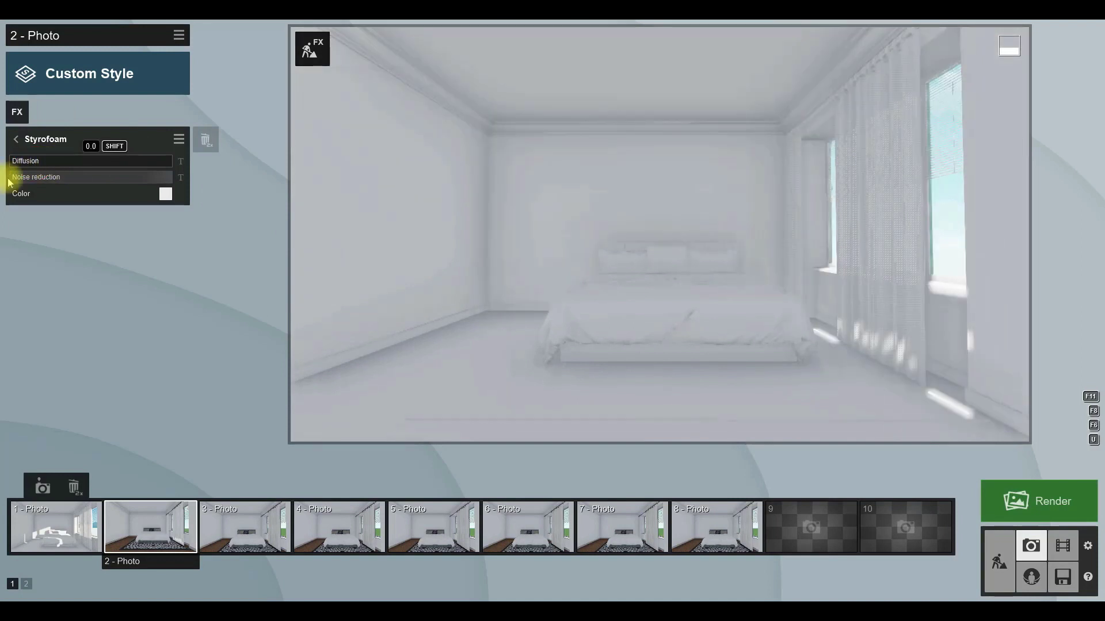
# Step: Set the camera focal length to 22.0mm and save the view to photo 2
pyautogui.moveTo(688, 422)
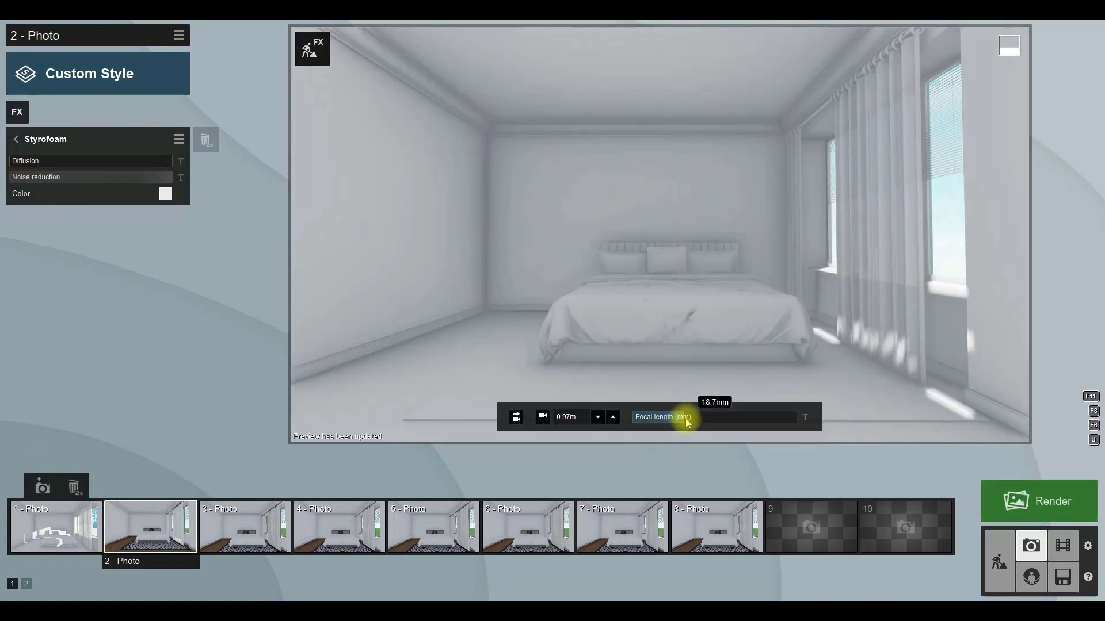
pyautogui.moveTo(688, 422); pyautogui.dragTo(692, 423)
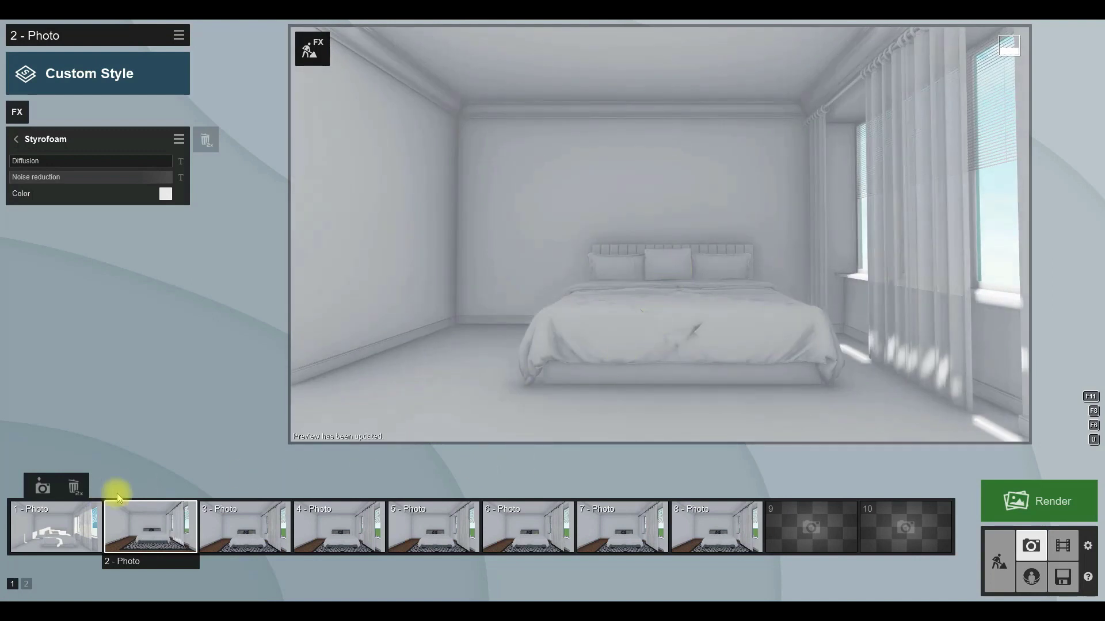
pyautogui.click(137, 487)
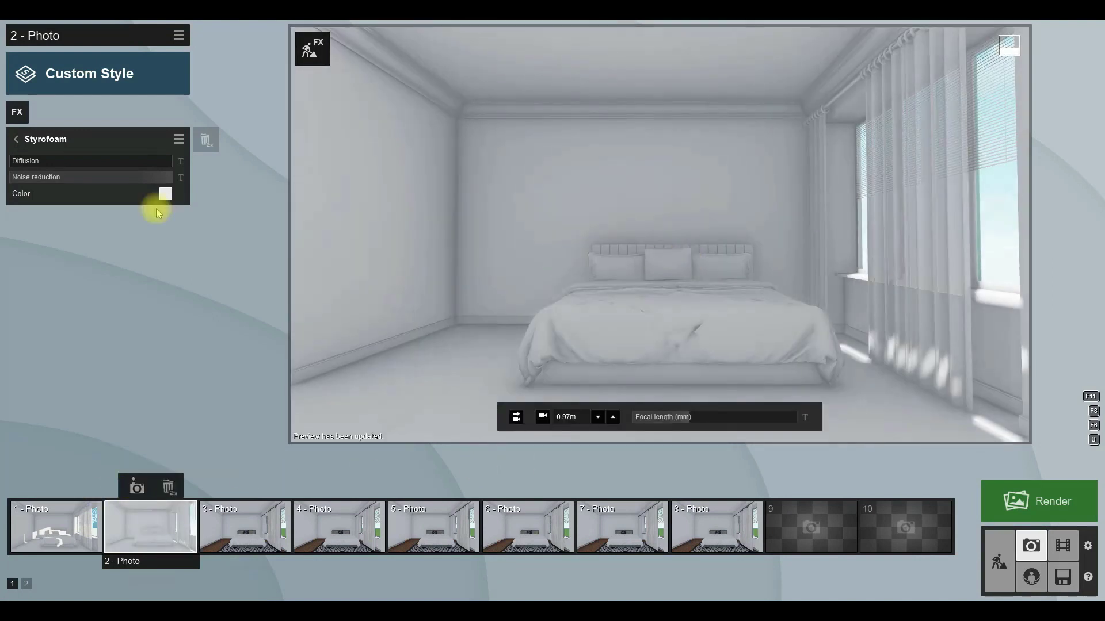
pyautogui.click(29, 139)
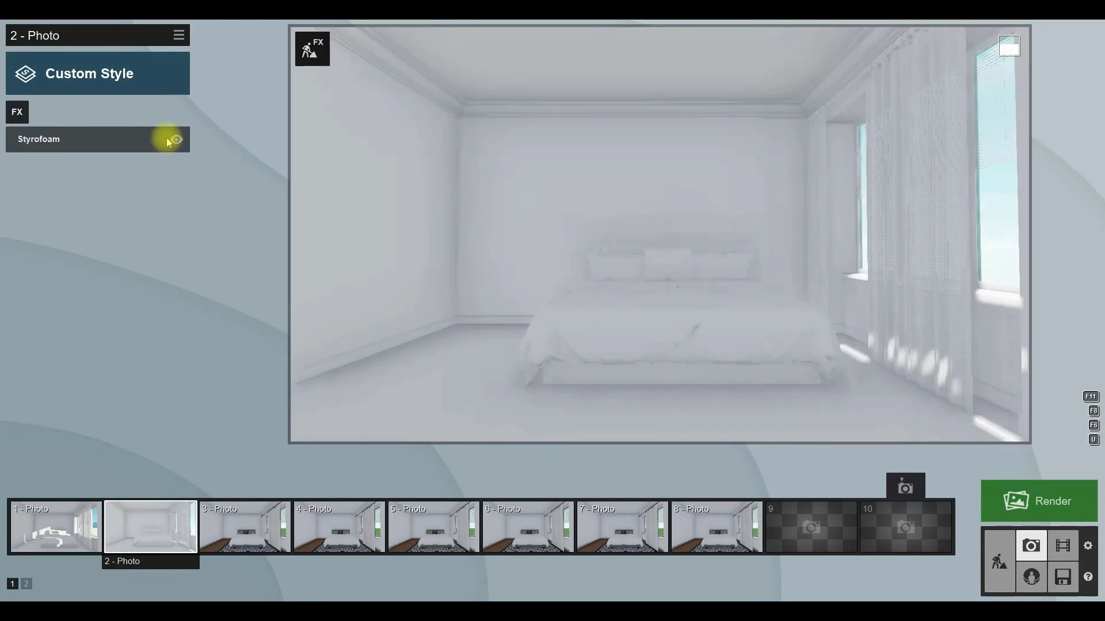
# Step: Add Real Skies with the second Morning sky and rotate its heading to 8.9°
pyautogui.click(18, 112)
pyautogui.click(332, 271)
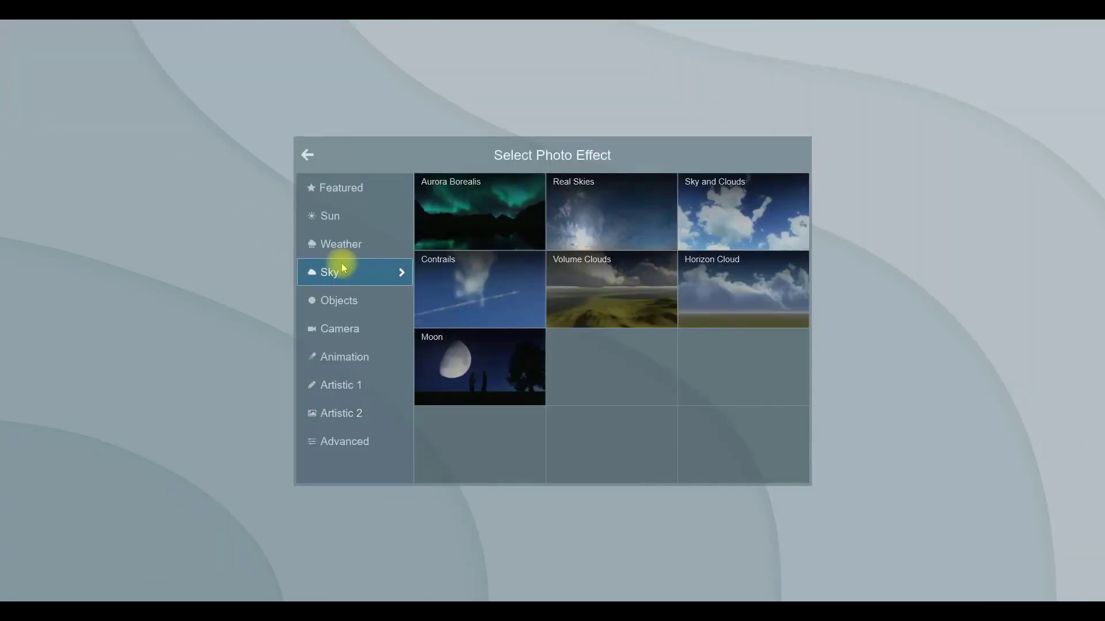
pyautogui.click(586, 223)
pyautogui.click(57, 168)
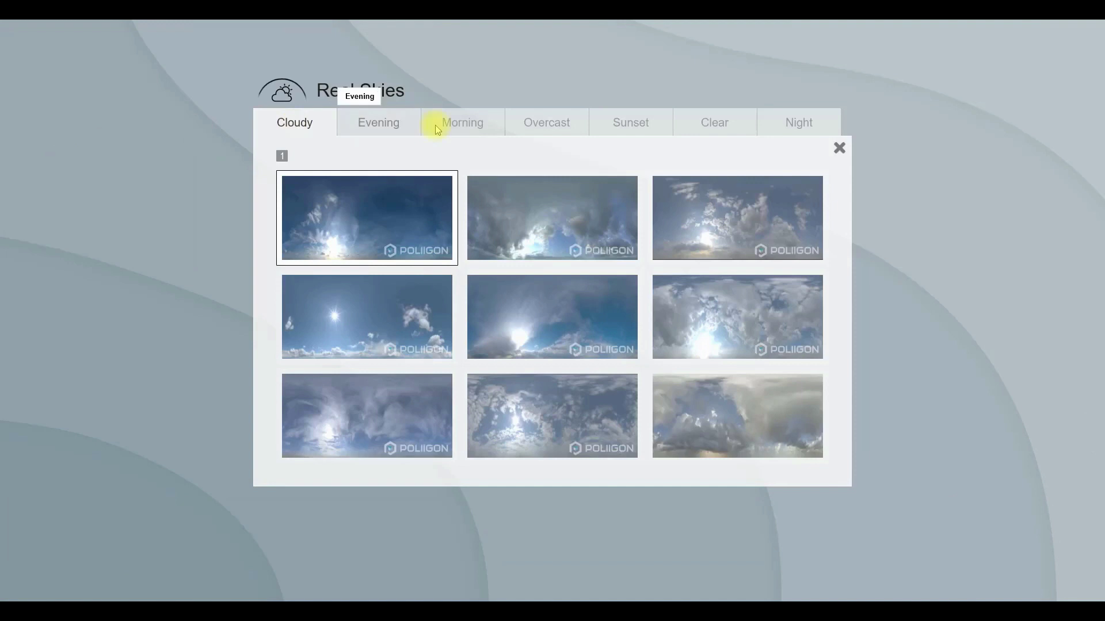
pyautogui.click(464, 133)
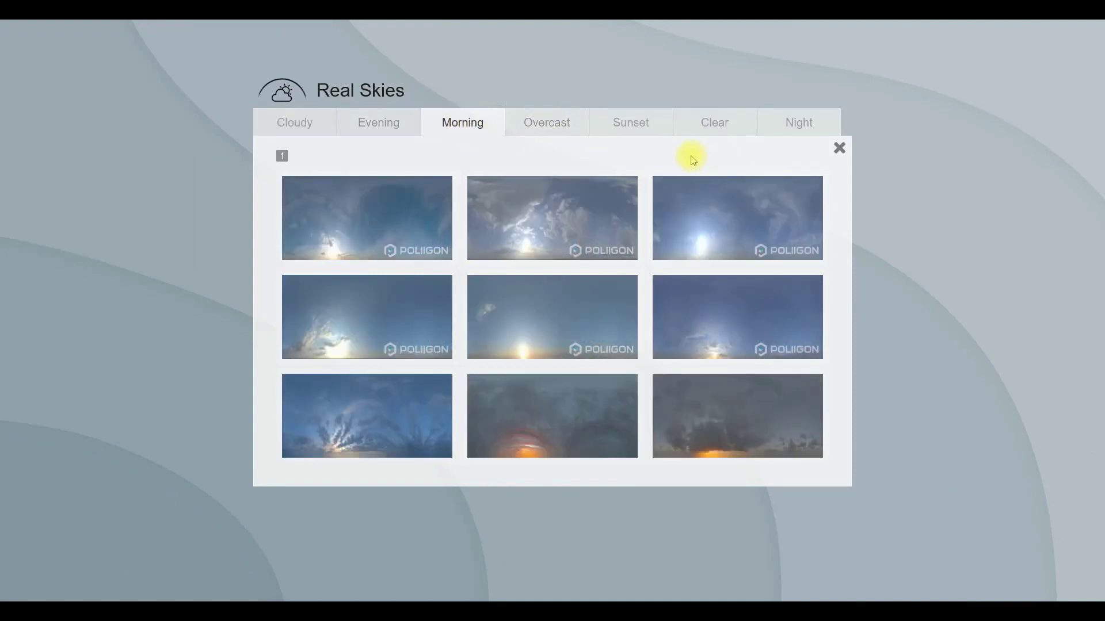
pyautogui.click(550, 219)
pyautogui.moveTo(50, 212)
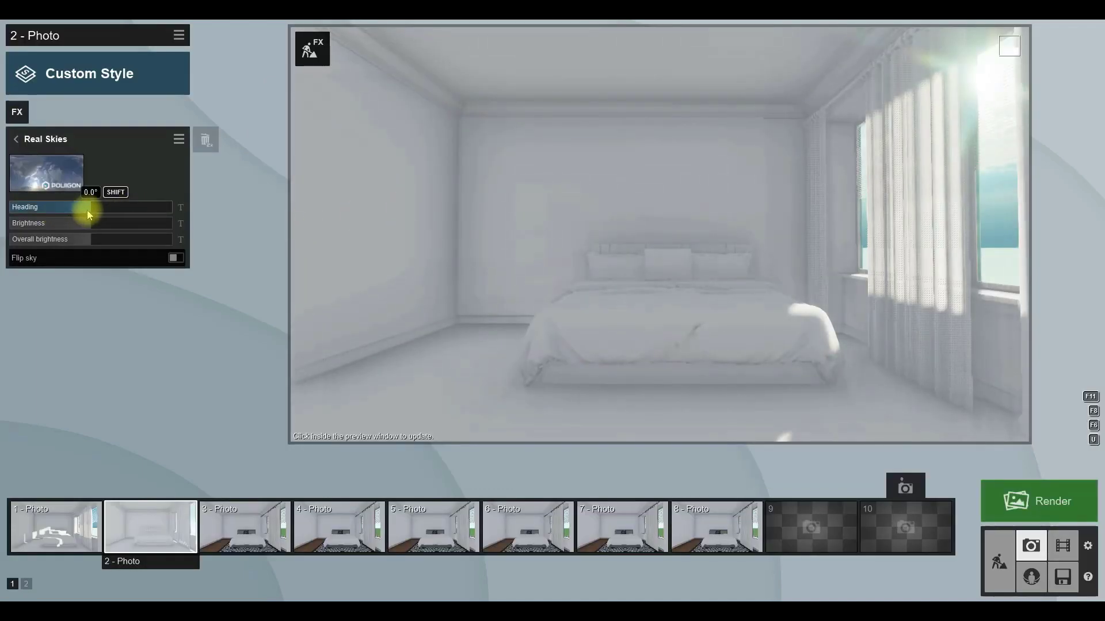
pyautogui.moveTo(77, 210); pyautogui.dragTo(126, 219)
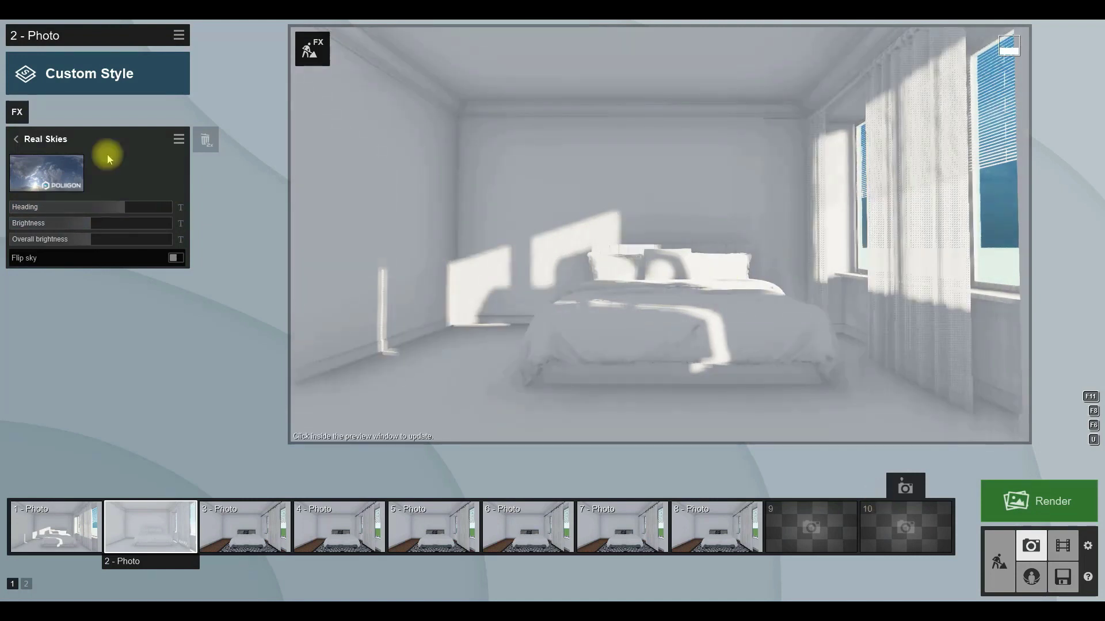
# Step: Add Sky Light at Ultra render quality with raised brightness
pyautogui.click(16, 139)
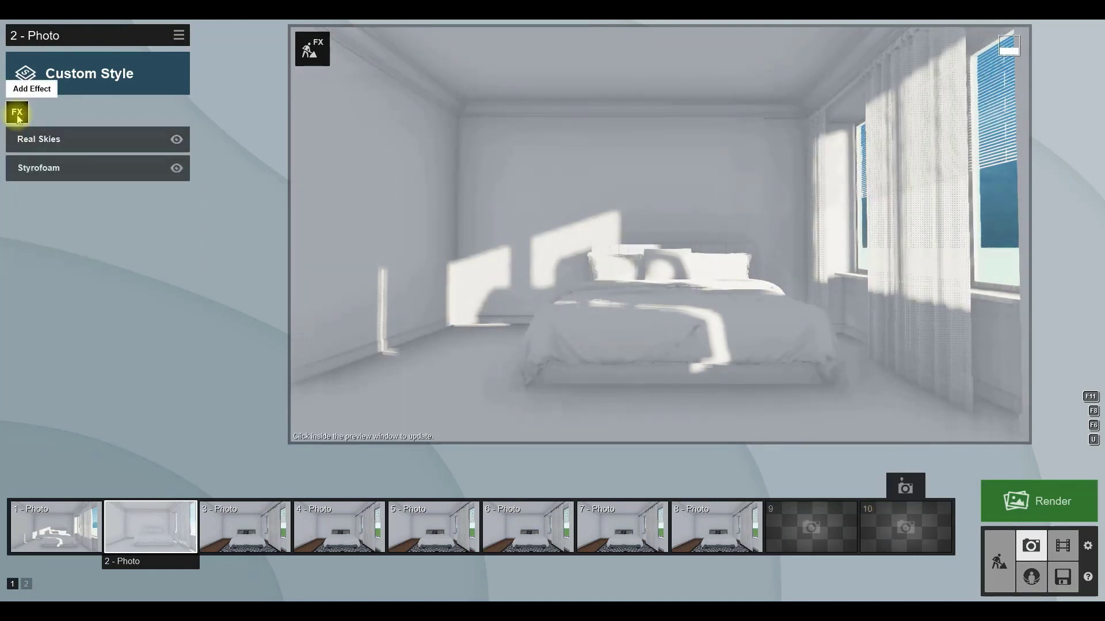
pyautogui.click(17, 114)
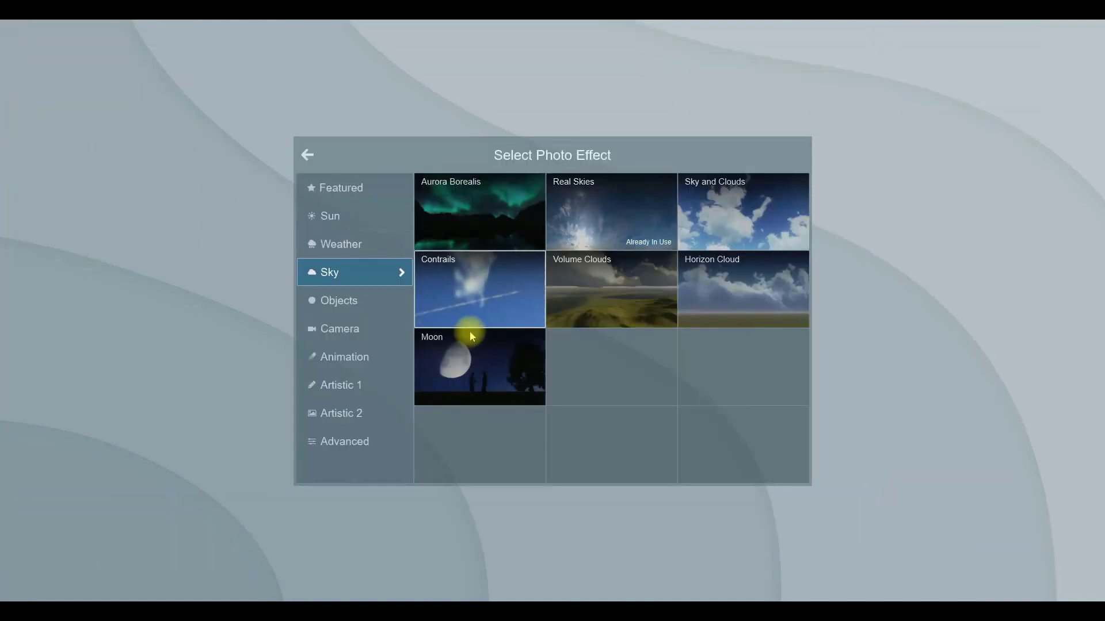
pyautogui.click(344, 441)
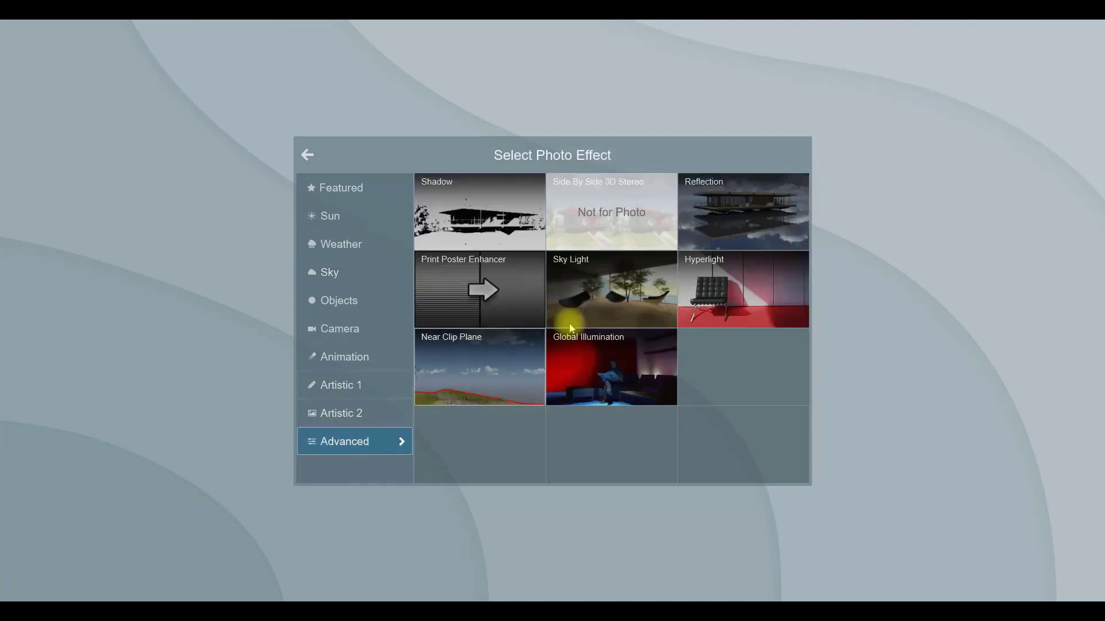
pyautogui.click(574, 313)
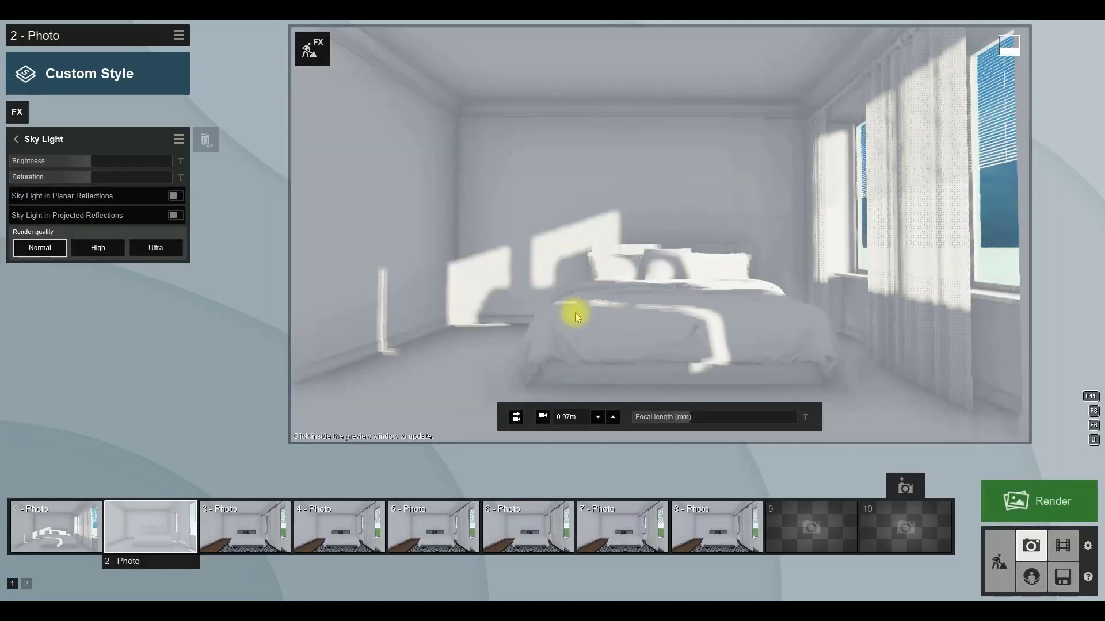
pyautogui.click(150, 252)
pyautogui.moveTo(96, 167)
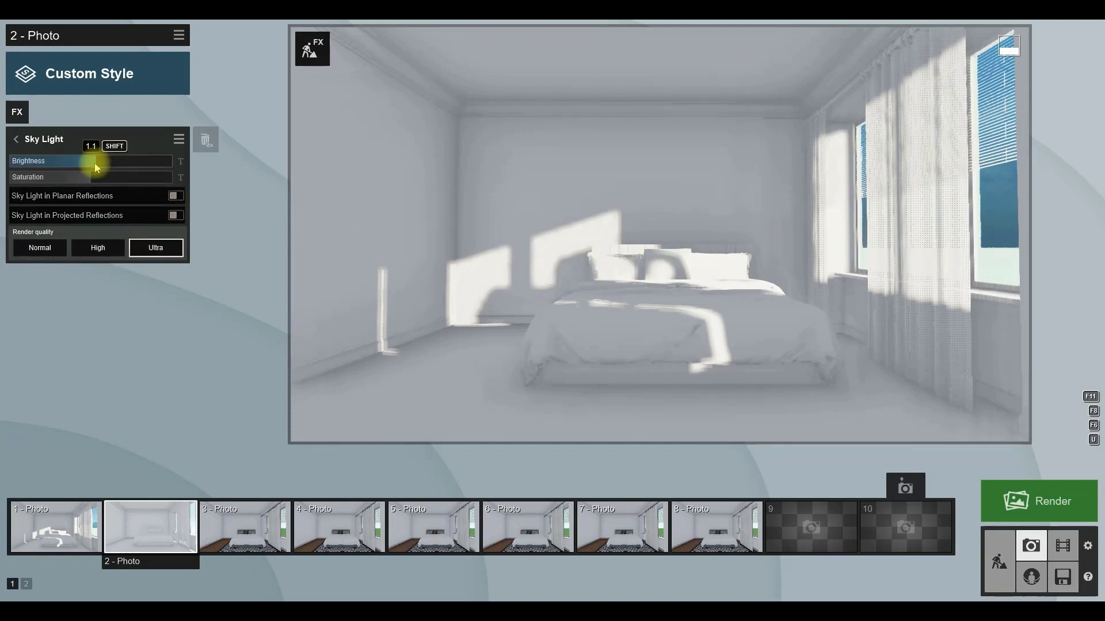
pyautogui.moveTo(130, 192); pyautogui.dragTo(153, 205)
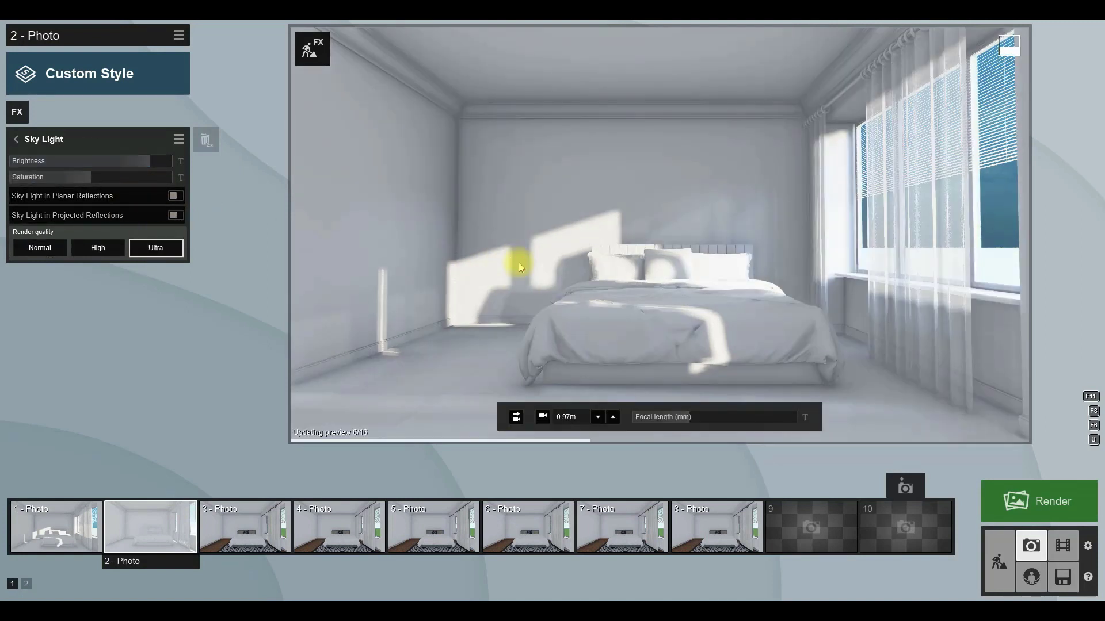
# Step: Add Hyperlight and lower its Amount to about 41.1%
pyautogui.click(22, 142)
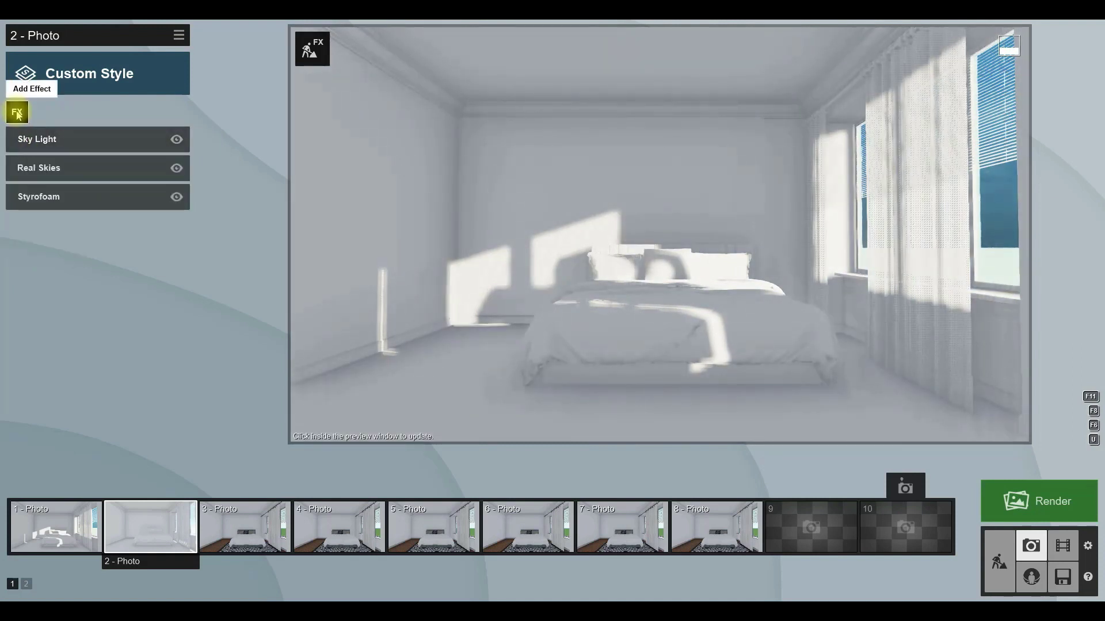
pyautogui.click(18, 113)
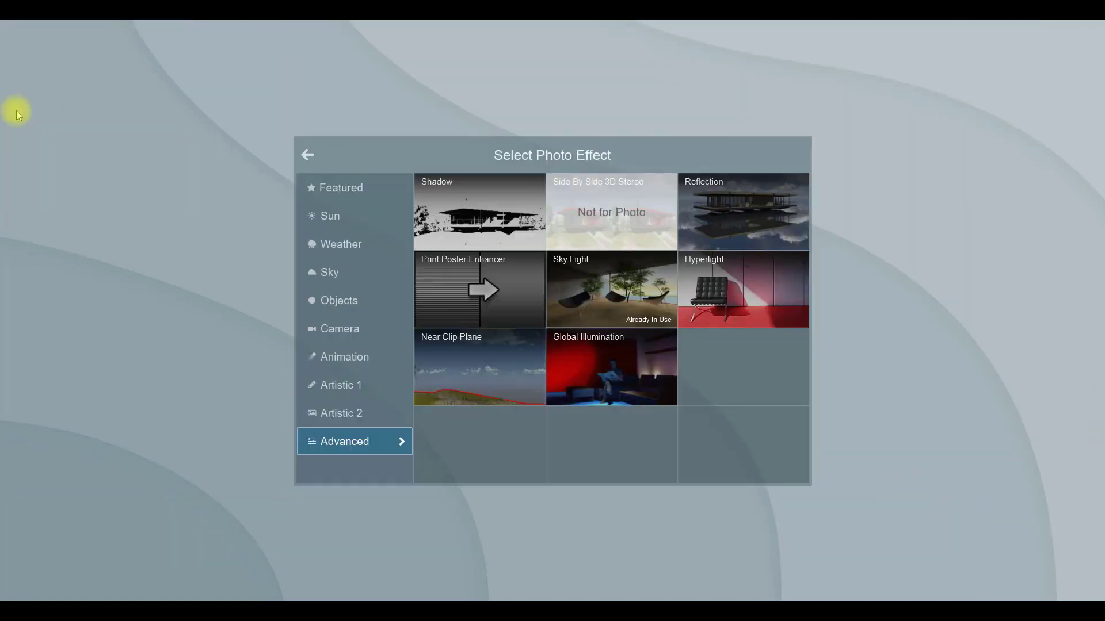
pyautogui.click(736, 289)
pyautogui.moveTo(109, 159)
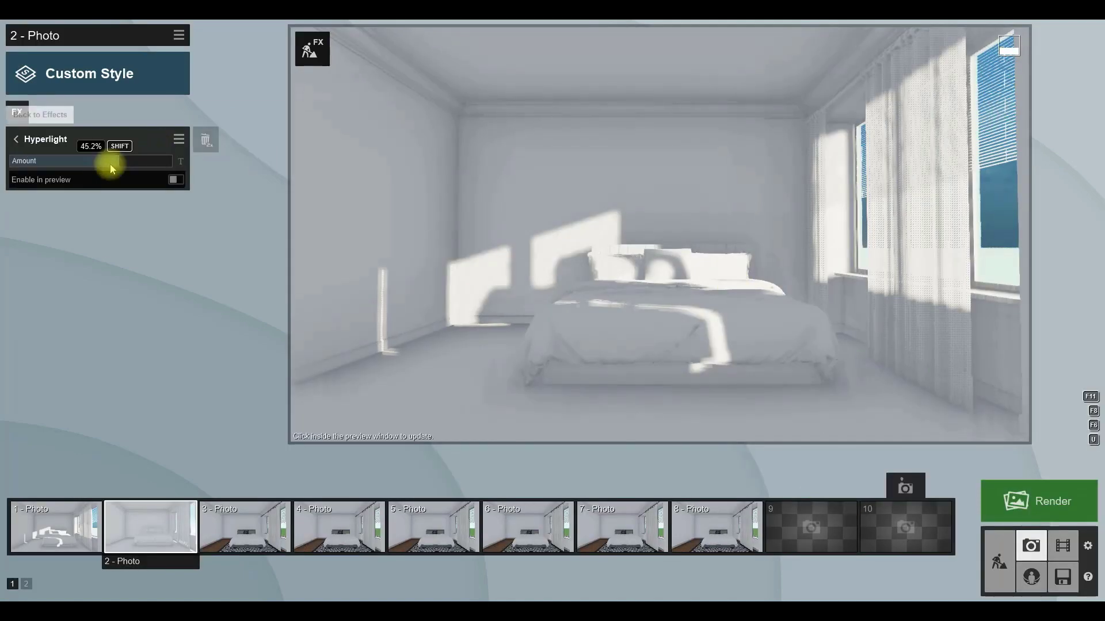
pyautogui.moveTo(117, 166); pyautogui.dragTo(106, 163)
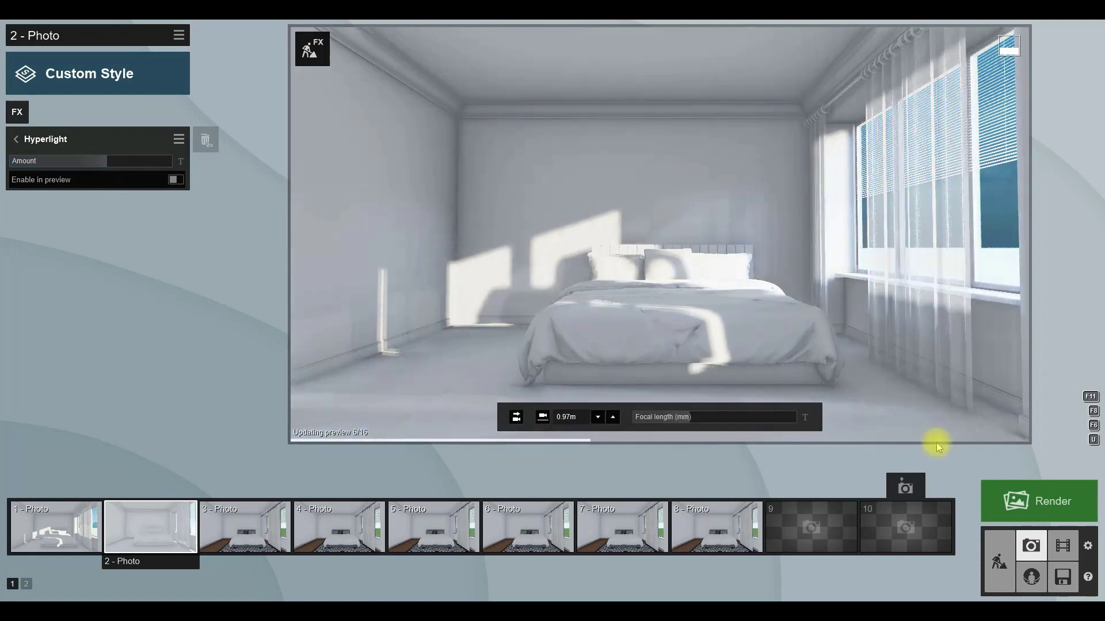
# Step: Render photo 2 to desktop size, overwriting the existing image
pyautogui.click(1013, 525)
pyautogui.click(414, 458)
pyautogui.press('Return')
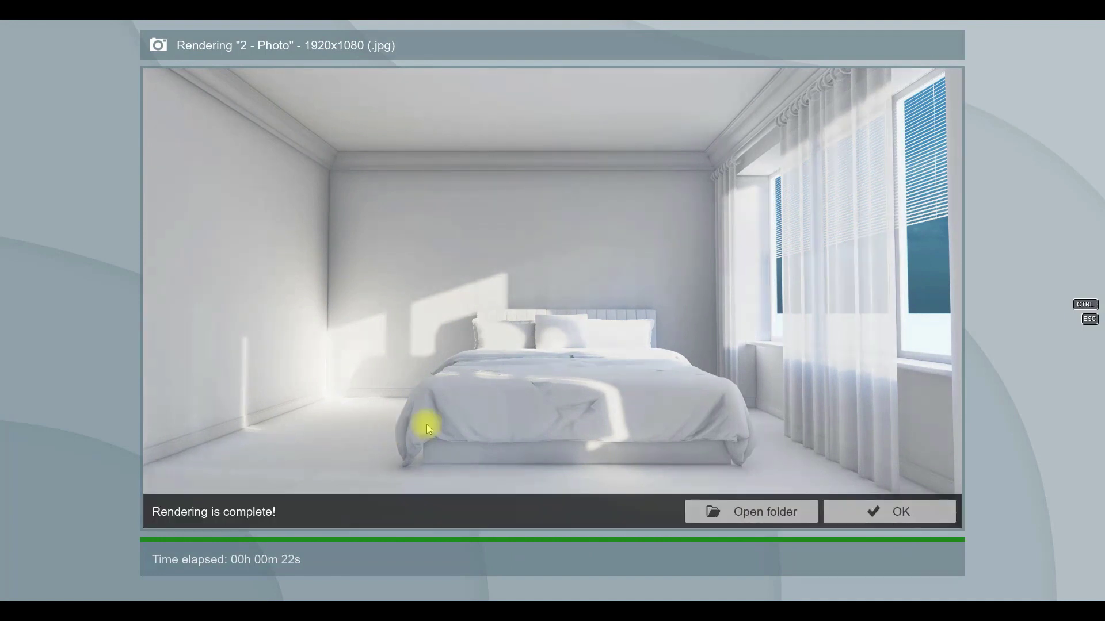
pyautogui.click(891, 521)
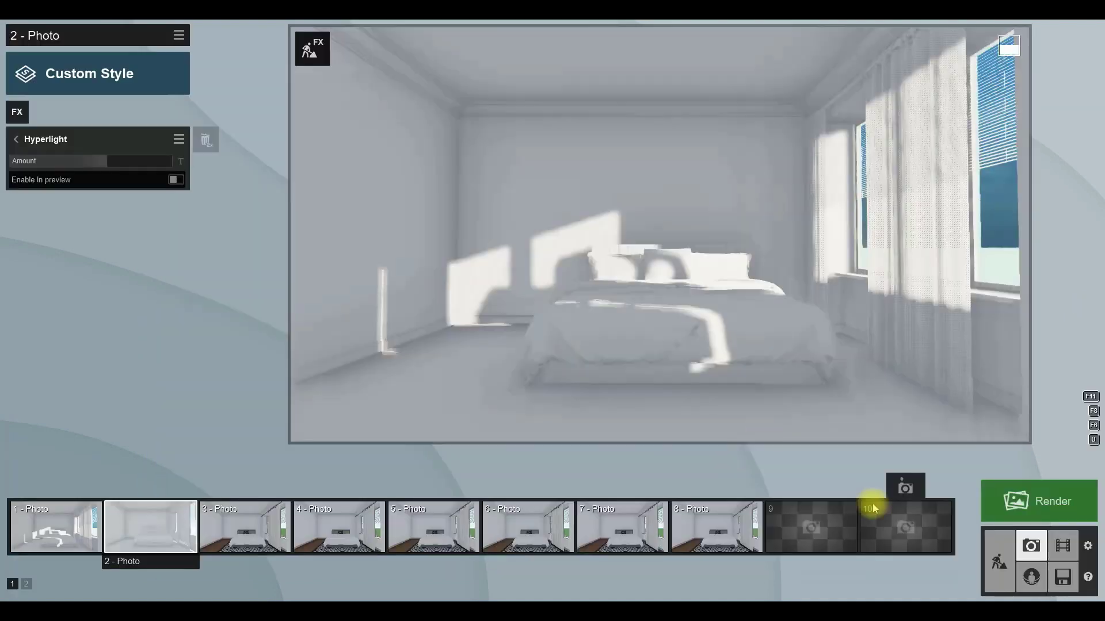
# Step: Add another Real Skies effect with raised overall brightness
pyautogui.click(19, 113)
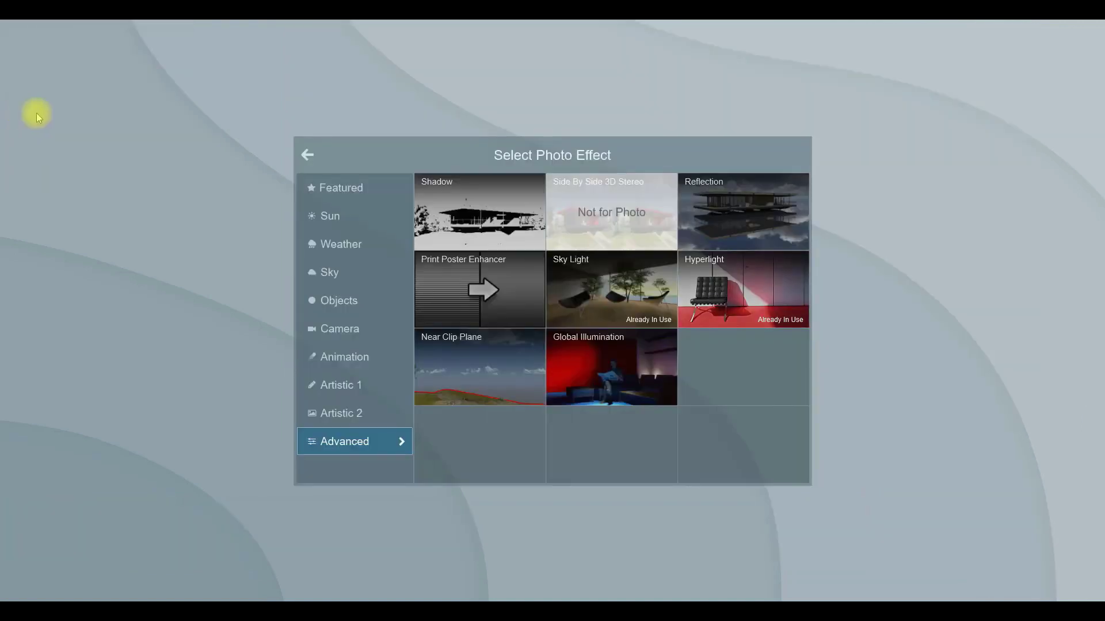
pyautogui.click(328, 272)
pyautogui.click(569, 231)
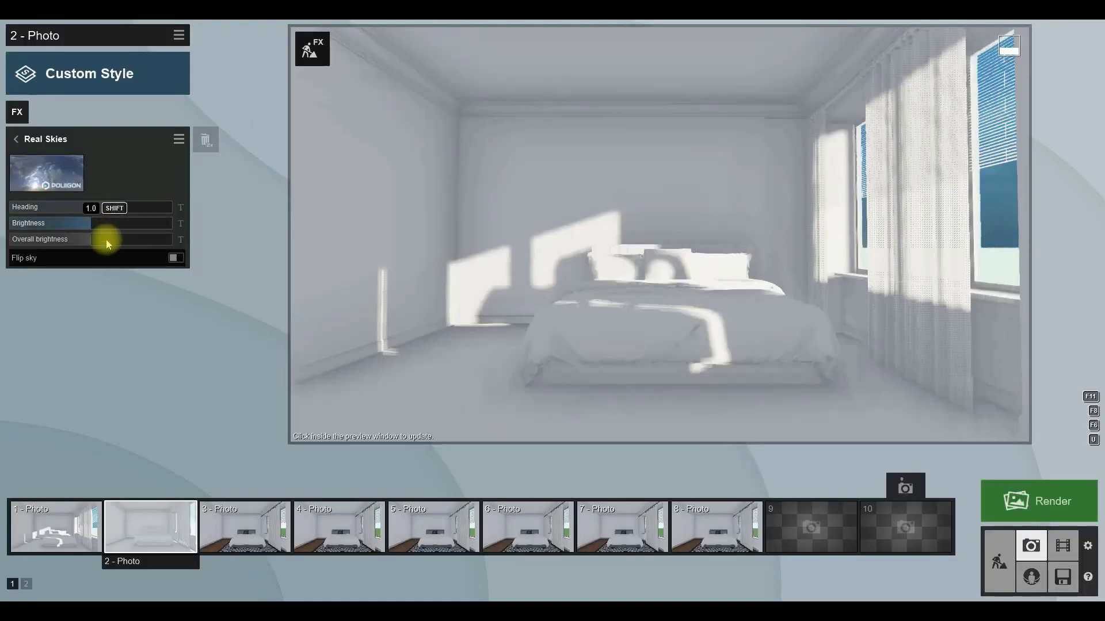
pyautogui.moveTo(108, 244)
pyautogui.mouseDown()
pyautogui.moveTo(145, 244)
pyautogui.moveTo(123, 232)
pyautogui.mouseUp()
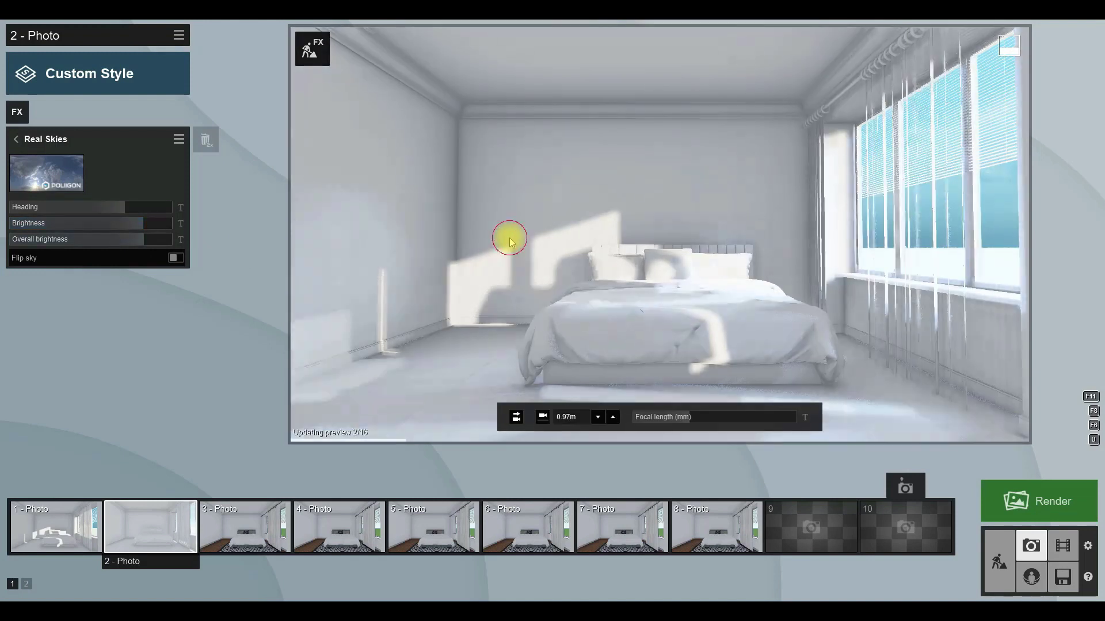
# Step: Render the shot at 1920x1080 as a file named 'rendering'
pyautogui.click(1034, 504)
pyautogui.click(481, 454)
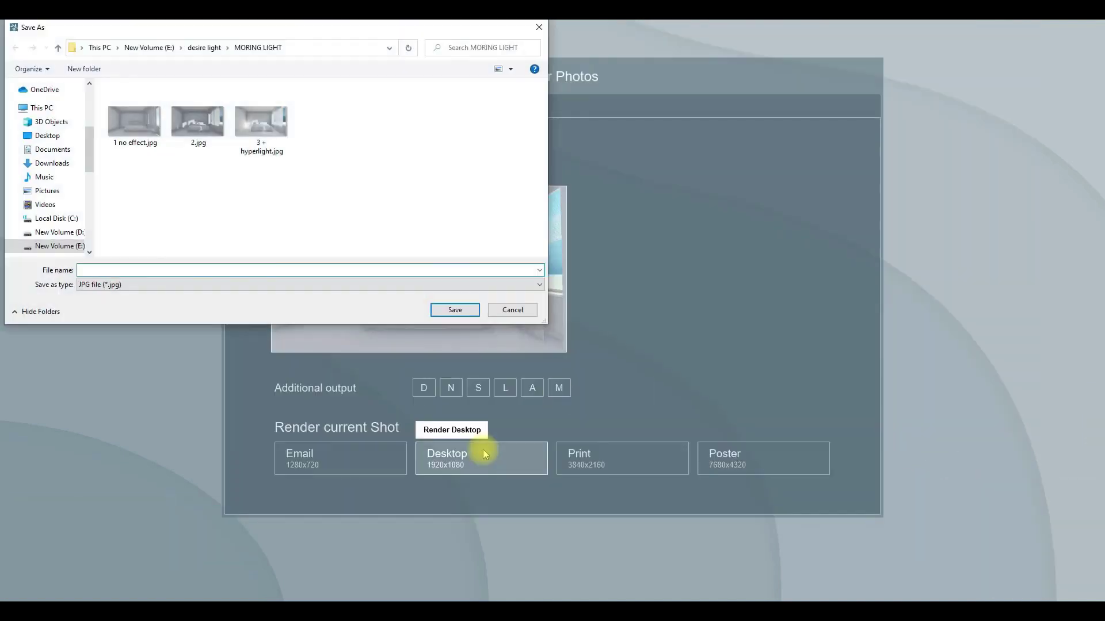
pyautogui.write('rendering')
pyautogui.press('Return')
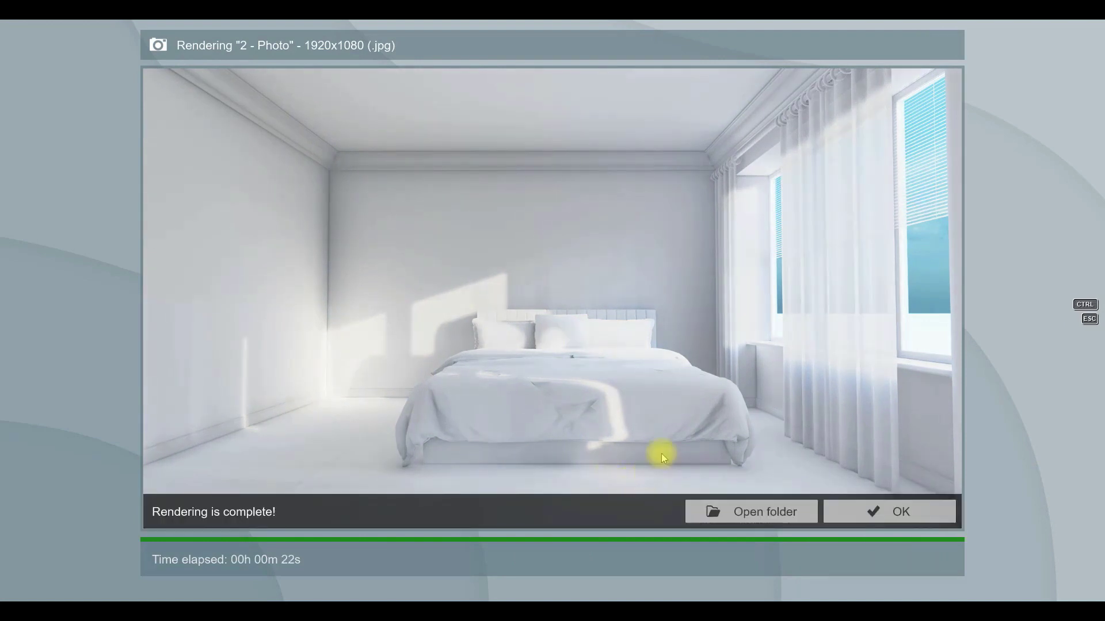
# Step: Add an Advanced Shadow effect with soft shadows on and render a test image
pyautogui.click(867, 500)
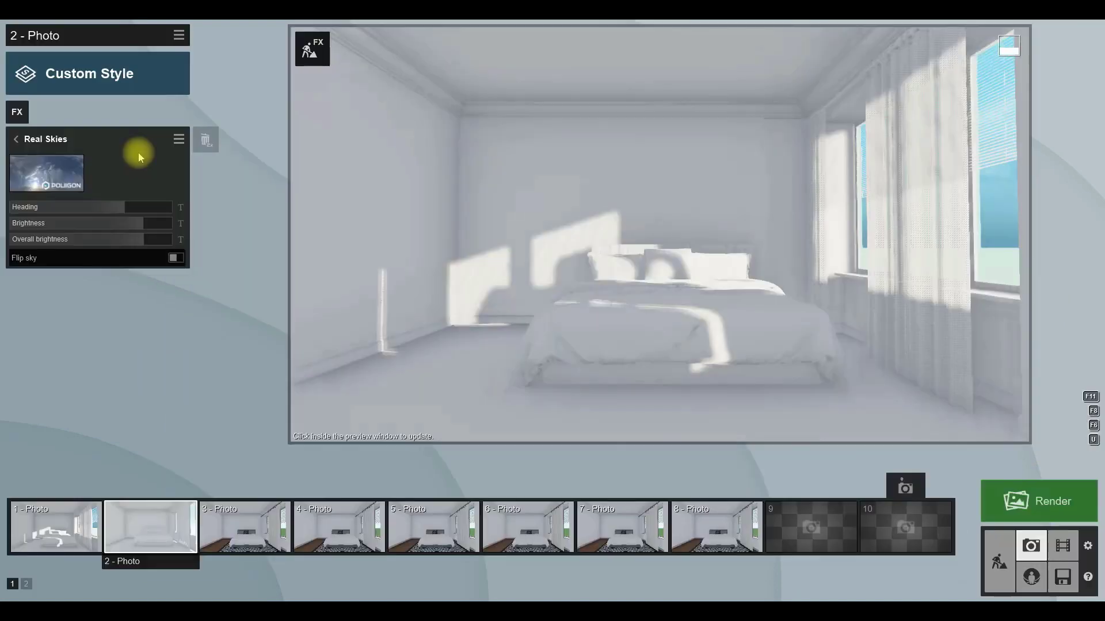
pyautogui.click(19, 139)
pyautogui.click(17, 112)
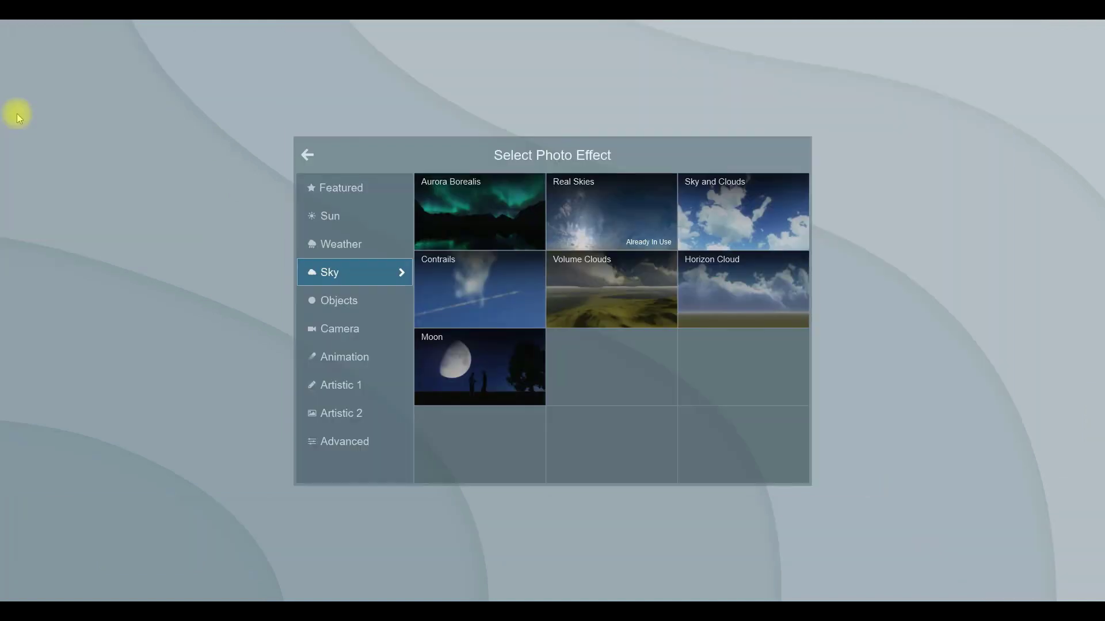
pyautogui.click(353, 440)
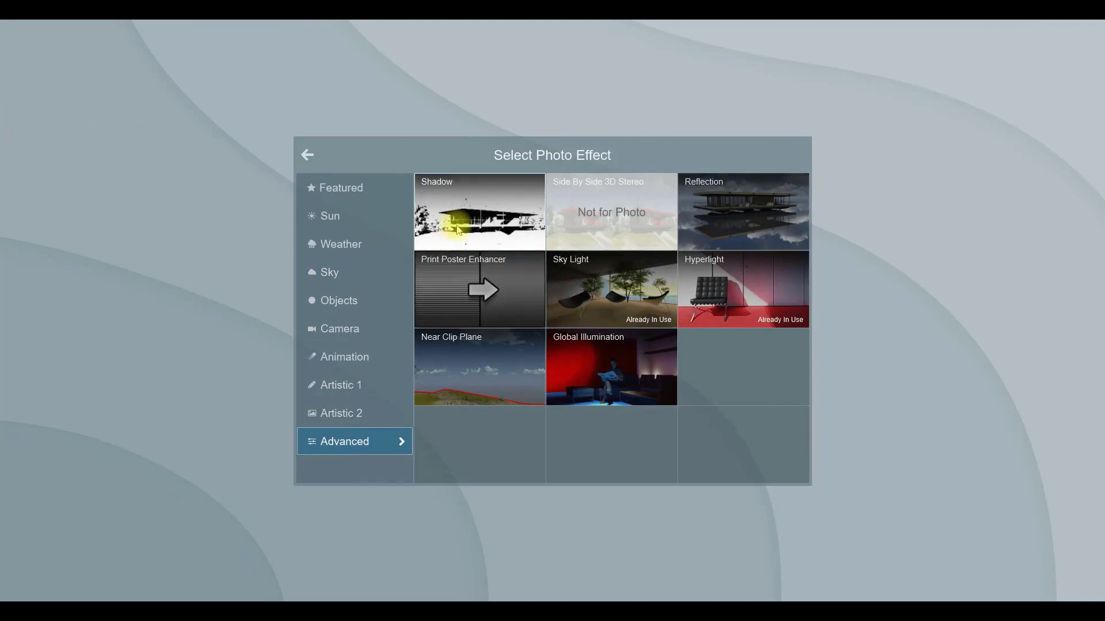
pyautogui.click(479, 225)
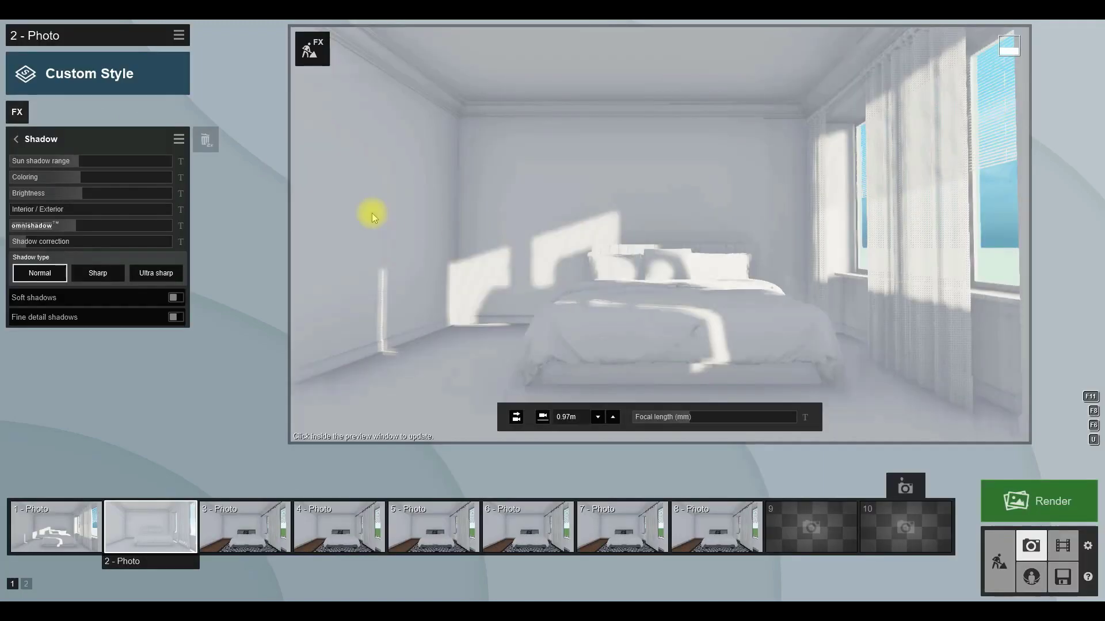
pyautogui.click(176, 298)
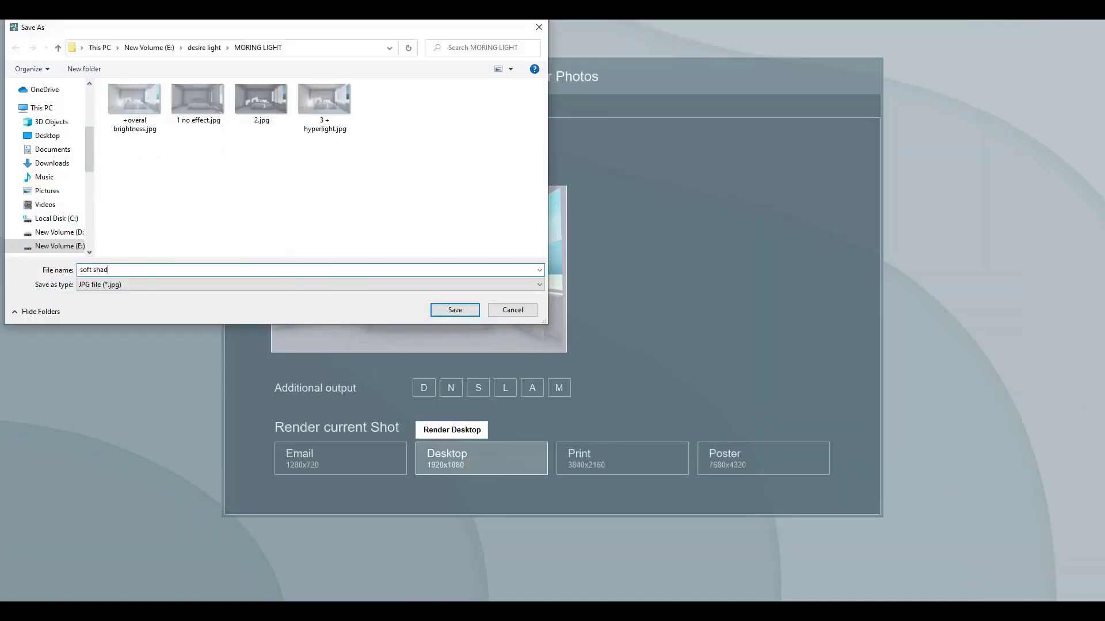
pyautogui.press('Return')
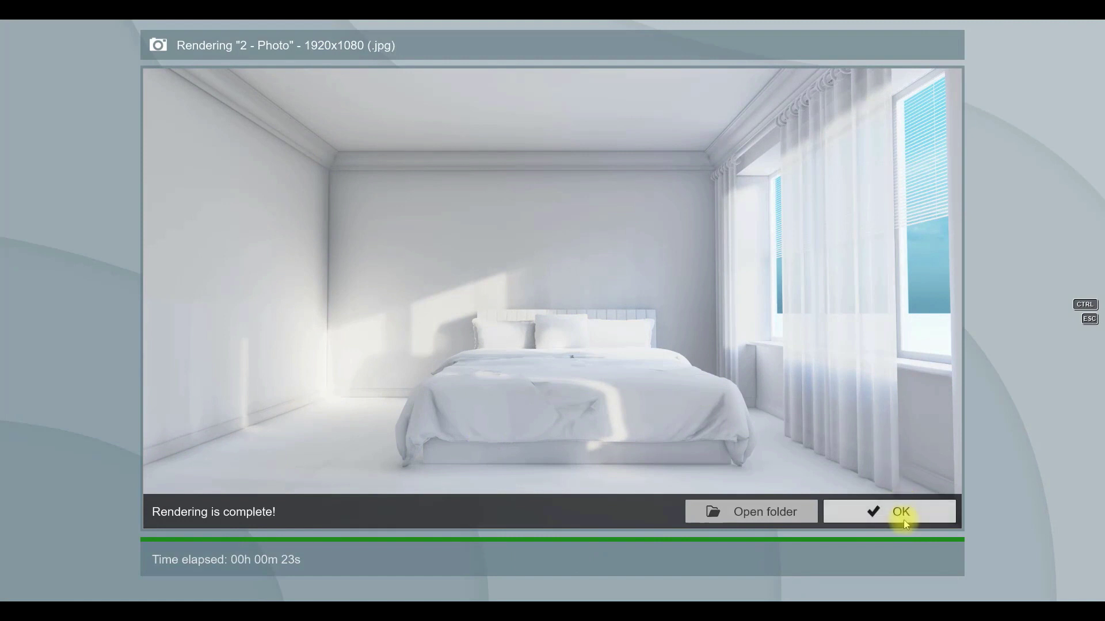
pyautogui.click(903, 513)
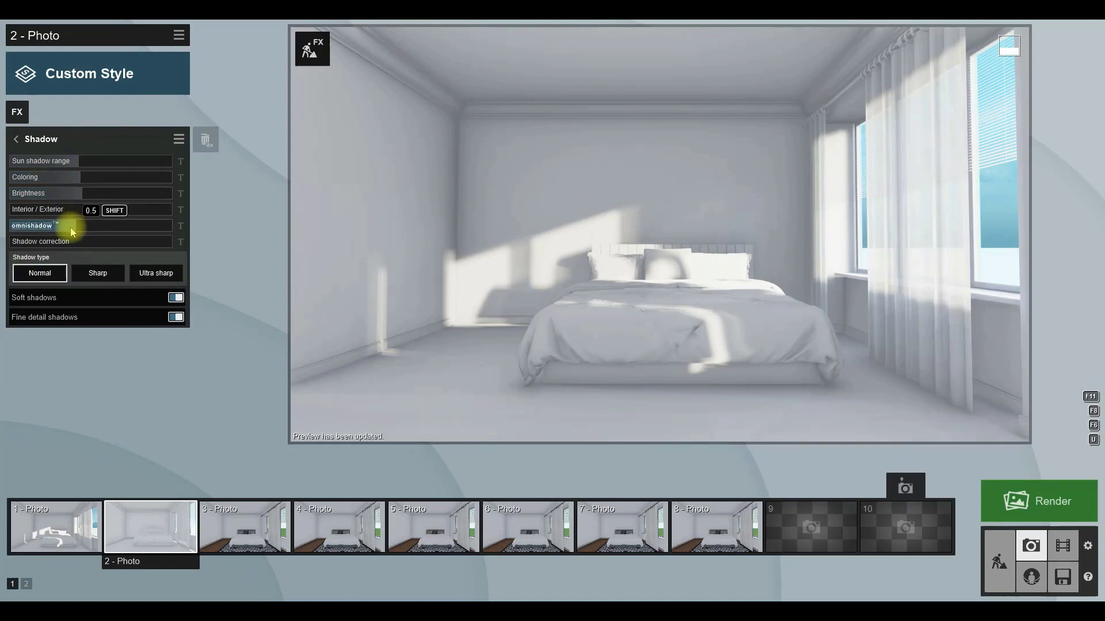
# Step: Lower the omnishadow amount and shadow brightness, then refresh the preview
pyautogui.moveTo(70, 226); pyautogui.dragTo(48, 233)
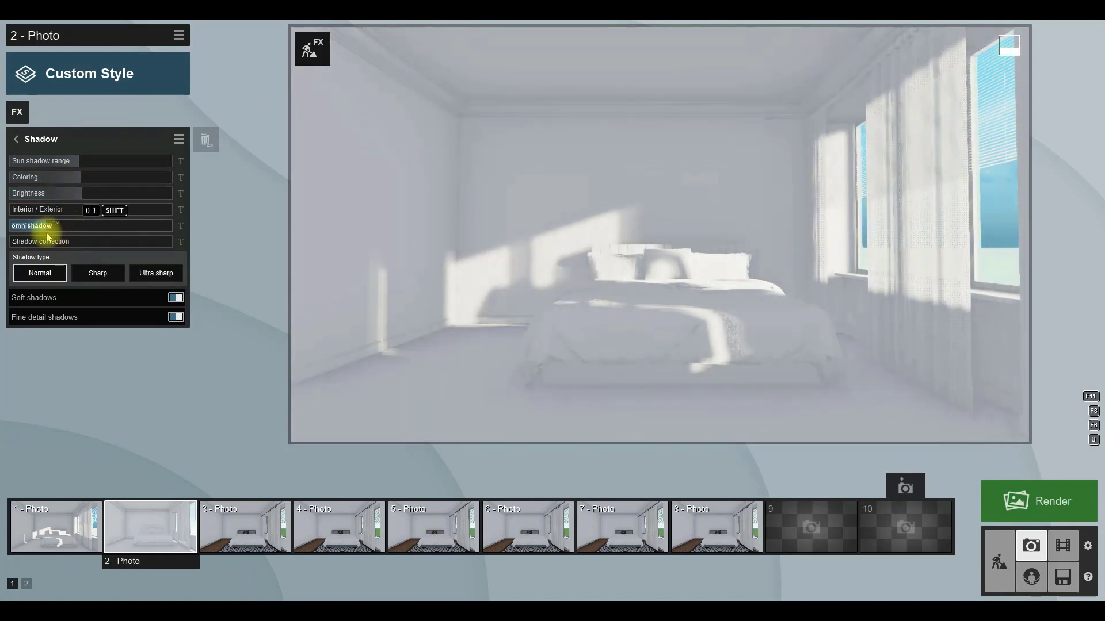
pyautogui.moveTo(46, 234)
pyautogui.mouseDown()
pyautogui.moveTo(13, 236)
pyautogui.moveTo(13, 248)
pyautogui.moveTo(26, 242)
pyautogui.mouseUp()
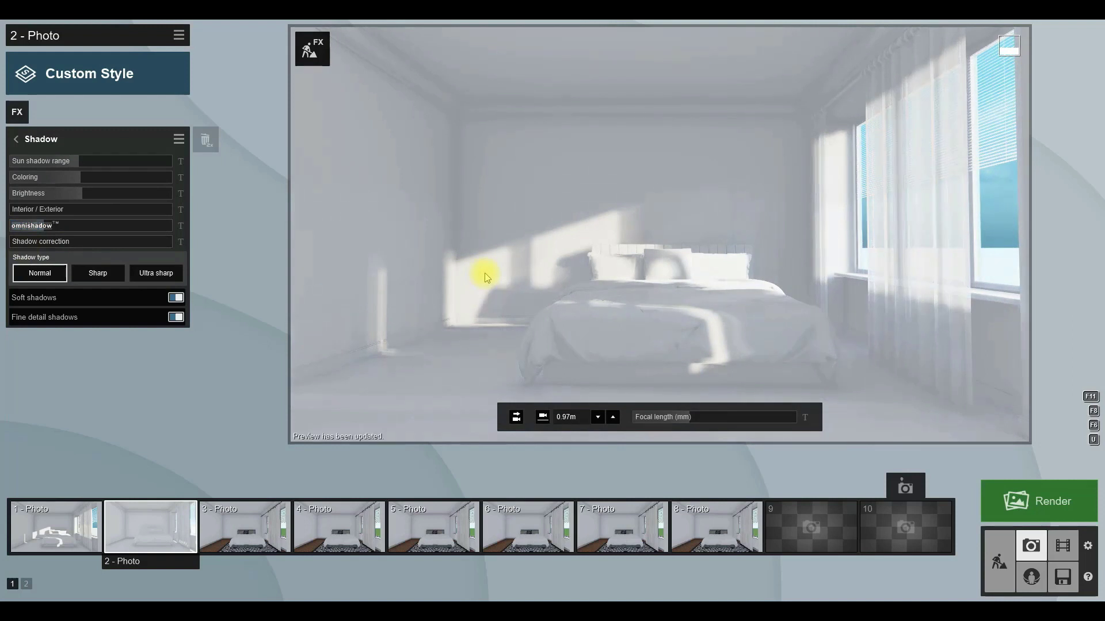
pyautogui.moveTo(46, 227)
pyautogui.moveTo(79, 198)
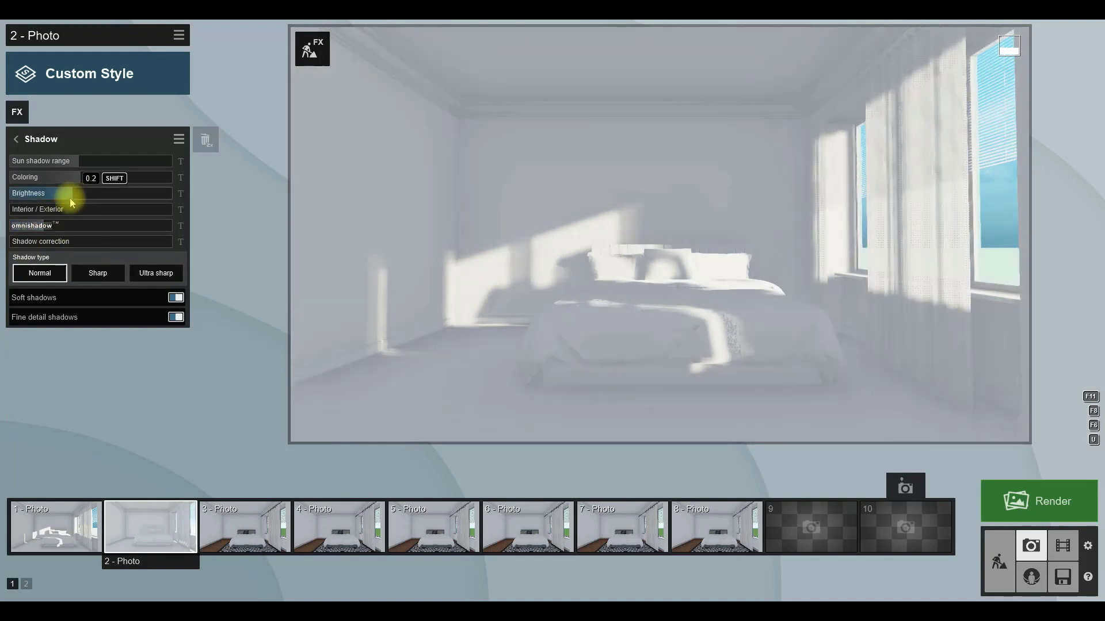
pyautogui.moveTo(67, 197); pyautogui.dragTo(10, 221)
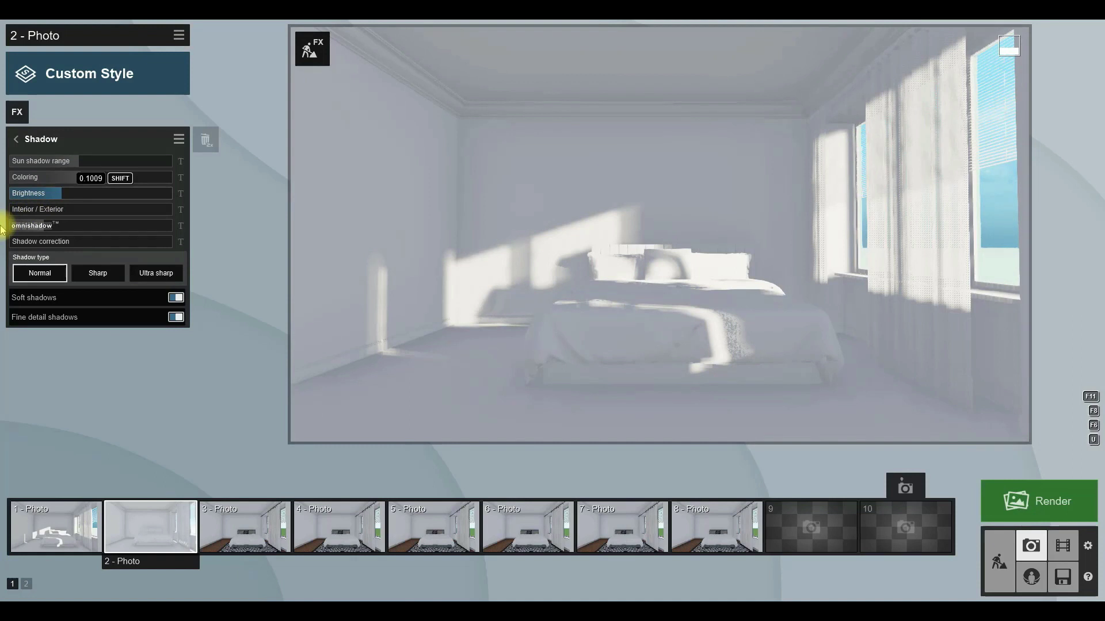
pyautogui.click(557, 274)
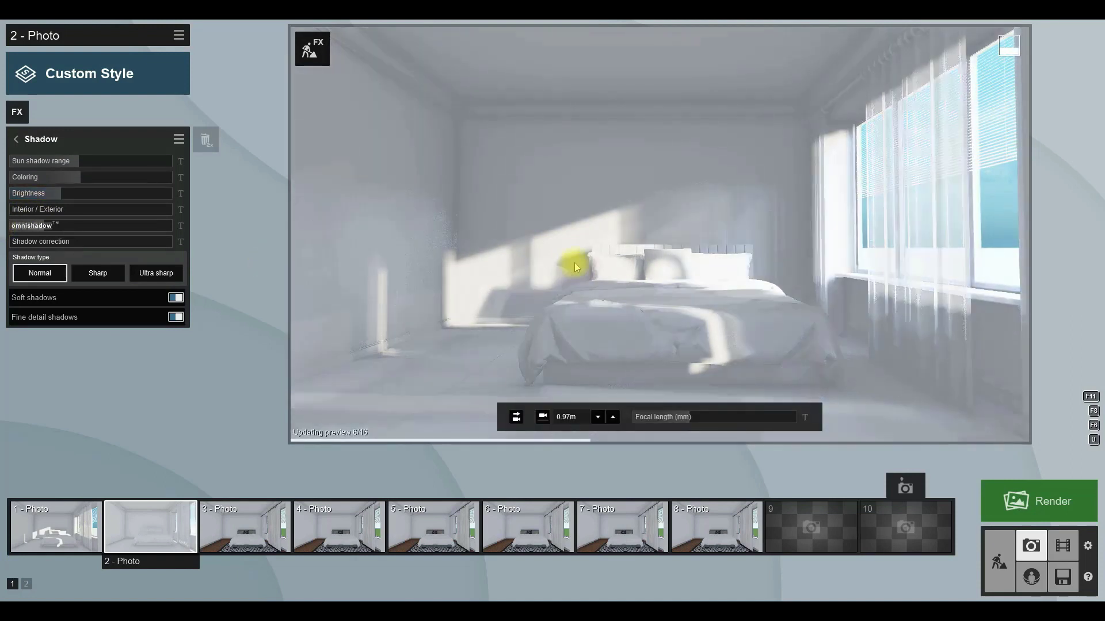
# Step: Shorten sun shadow range to about 236.9m, adjust interior/exterior balance, and render at 1920x1080
pyautogui.moveTo(75, 166)
pyautogui.moveTo(75, 166); pyautogui.dragTo(45, 171)
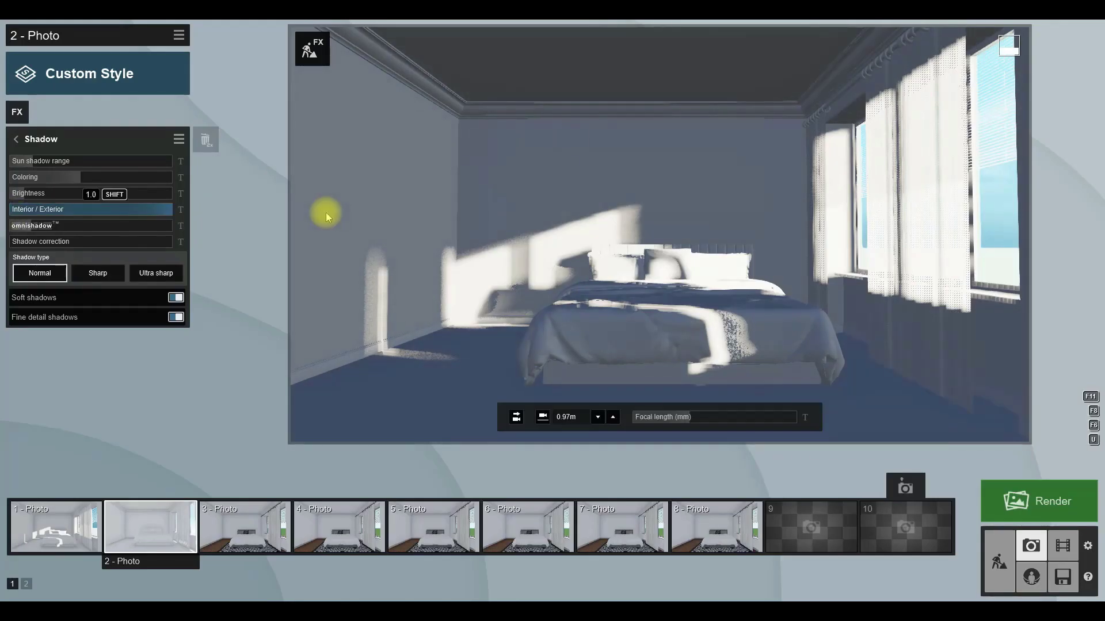
pyautogui.moveTo(167, 210); pyautogui.dragTo(64, 213)
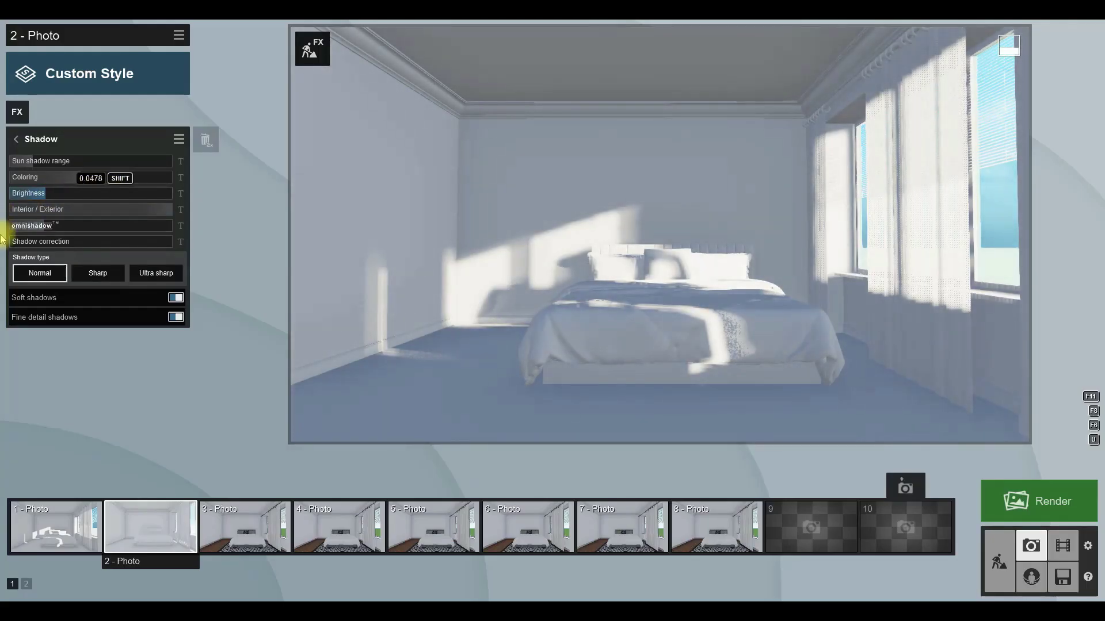
pyautogui.click(42, 231)
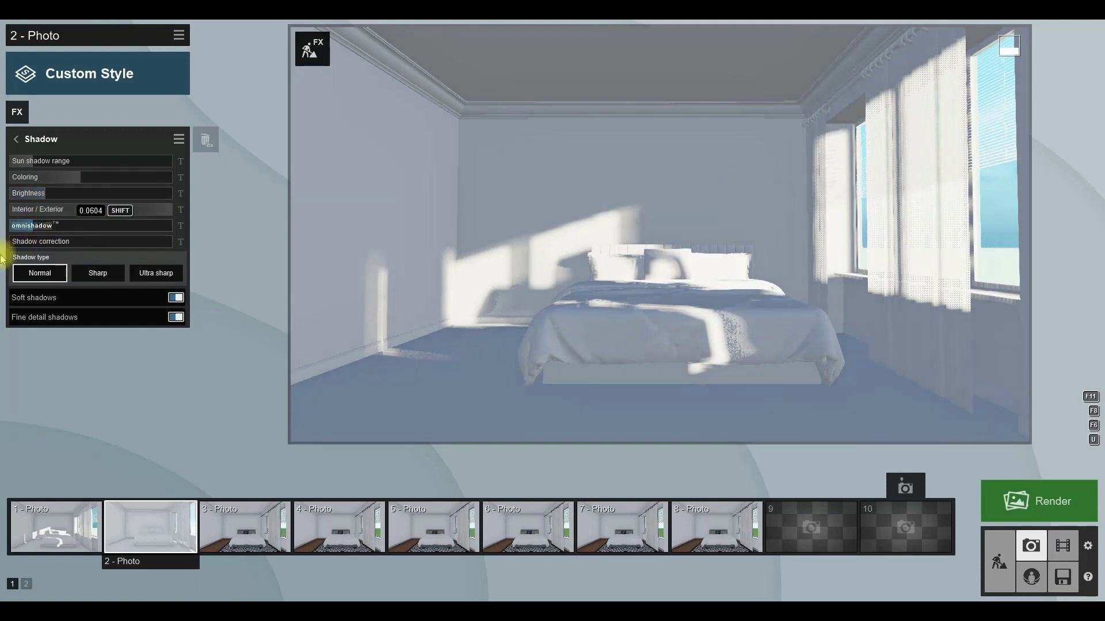
pyautogui.click(802, 239)
pyautogui.click(1078, 501)
pyautogui.click(499, 459)
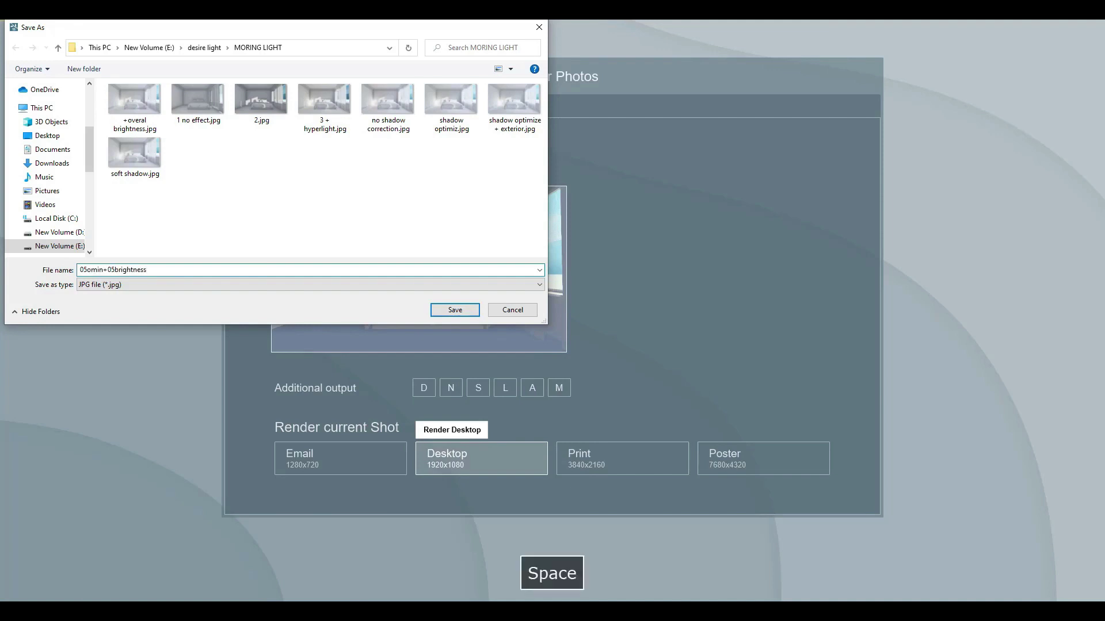
# Step: Save the render as '05omin+05brightness', then start another 1920x1080 render
pyautogui.write('05omin+05brightness')
pyautogui.press('Return')
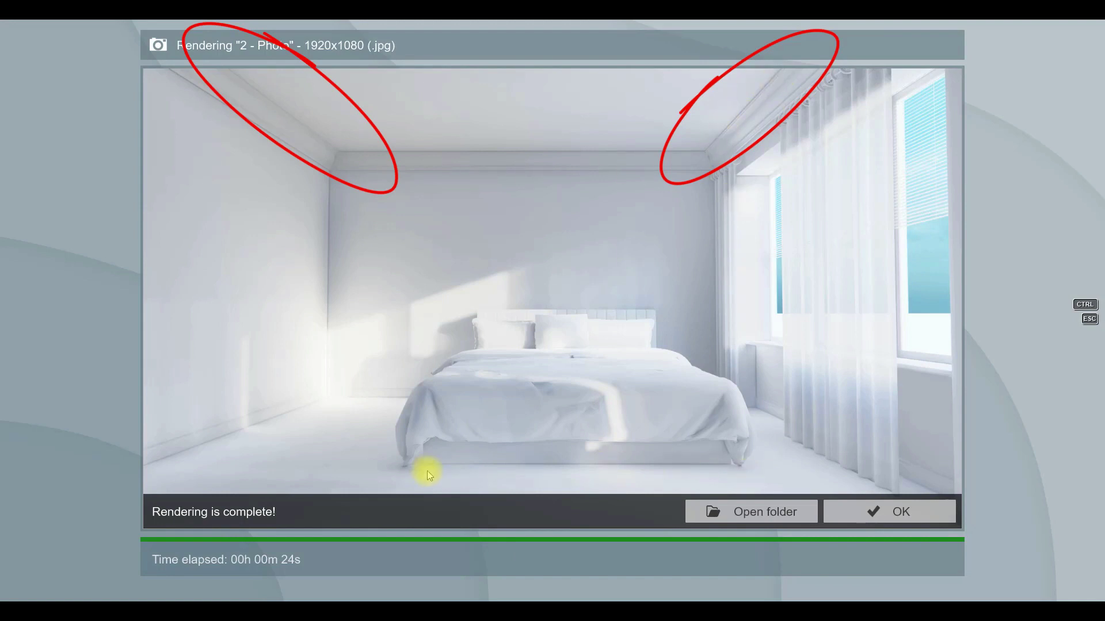
pyautogui.click(901, 513)
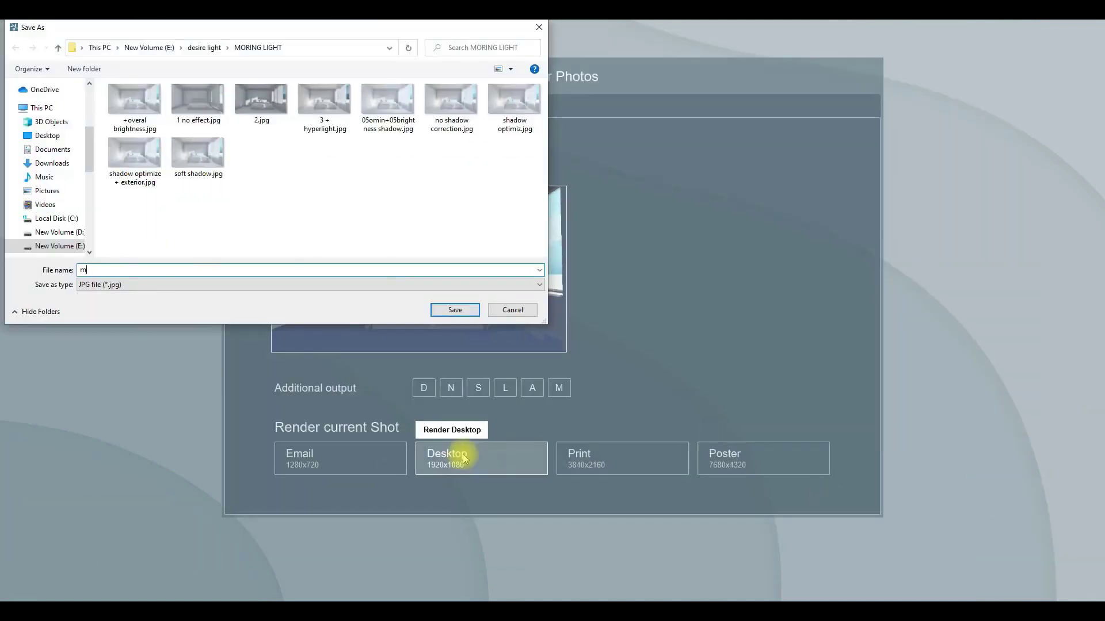
pyautogui.press('Return')
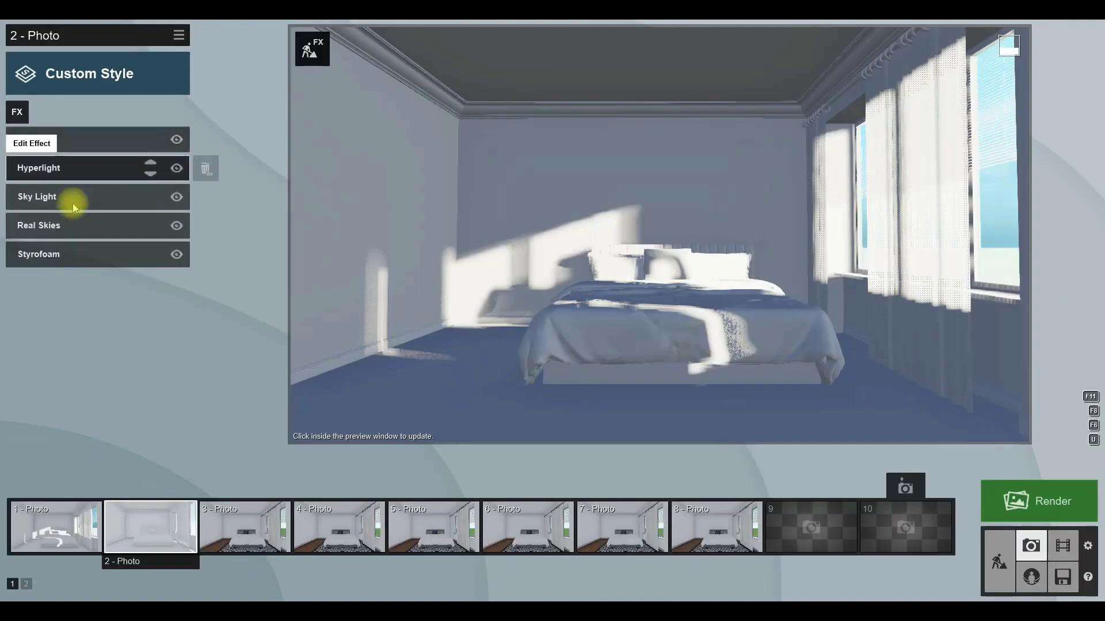
# Step: Raise the Sky Light brightness and render the shot as 'sky light brightness min'
pyautogui.click(74, 196)
pyautogui.moveTo(151, 164); pyautogui.dragTo(160, 164)
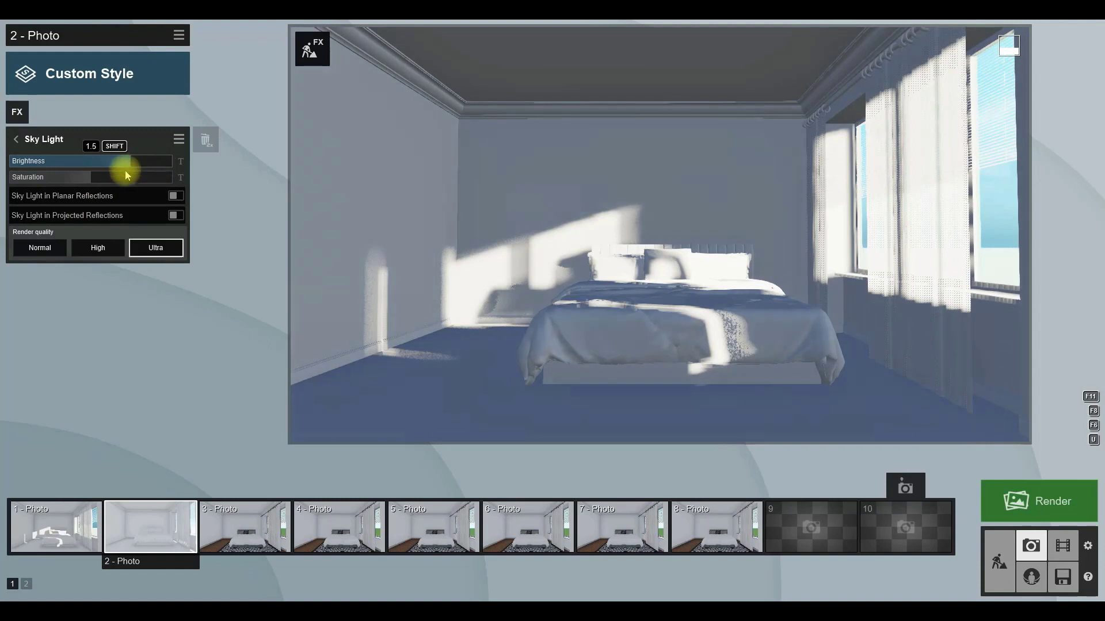
pyautogui.click(1038, 500)
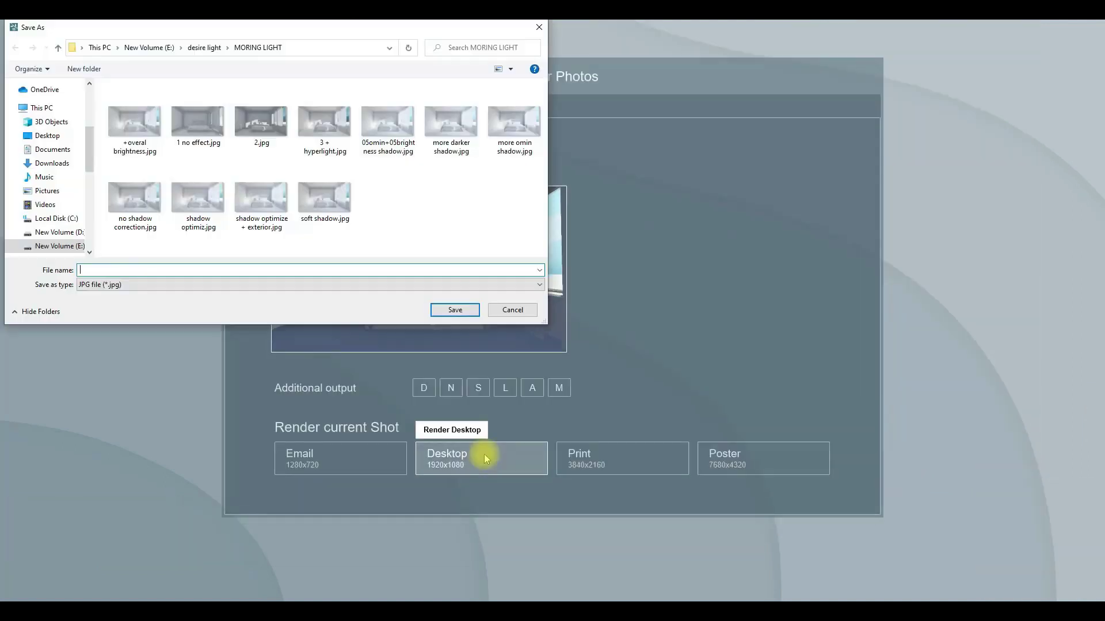
pyautogui.write('sky light brightness min')
pyautogui.press('Return')
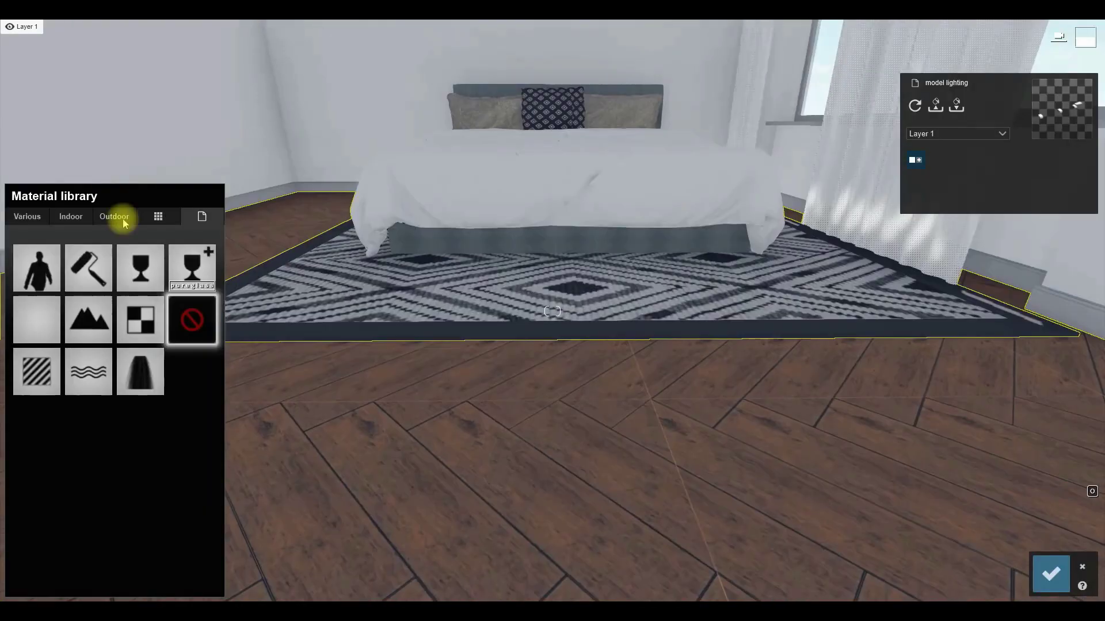
# Step: Apply Polii Wood Flooring 038 3k with adjusted reflectivity to the floor and aged bronze to the curtain rod
pyautogui.click(71, 217)
pyautogui.moveTo(37, 425); pyautogui.dragTo(303, 451)
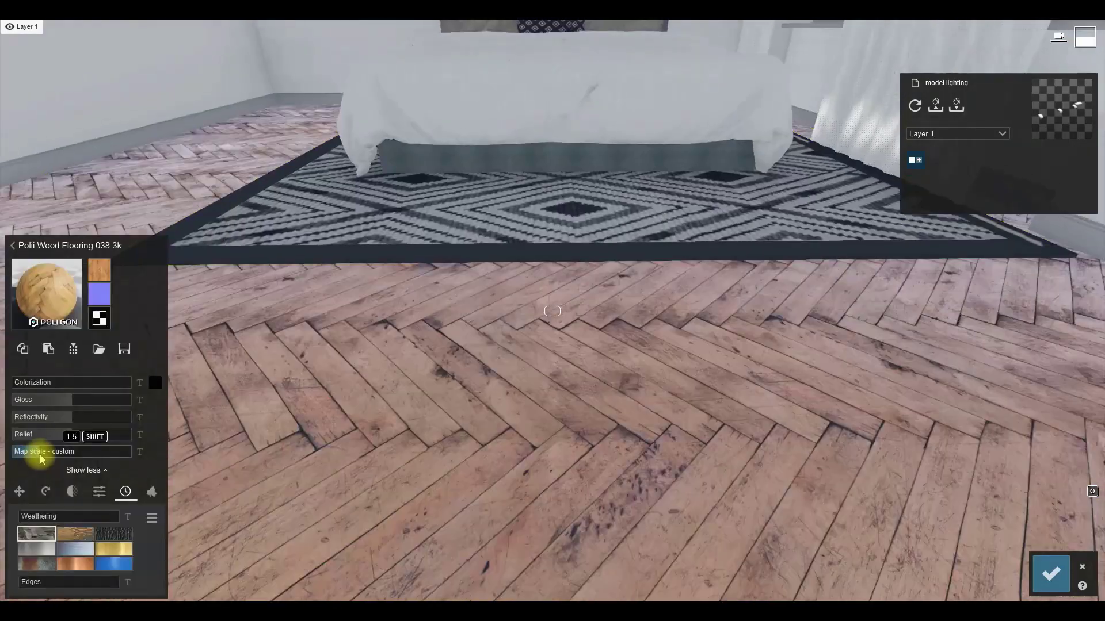
pyautogui.click(73, 415)
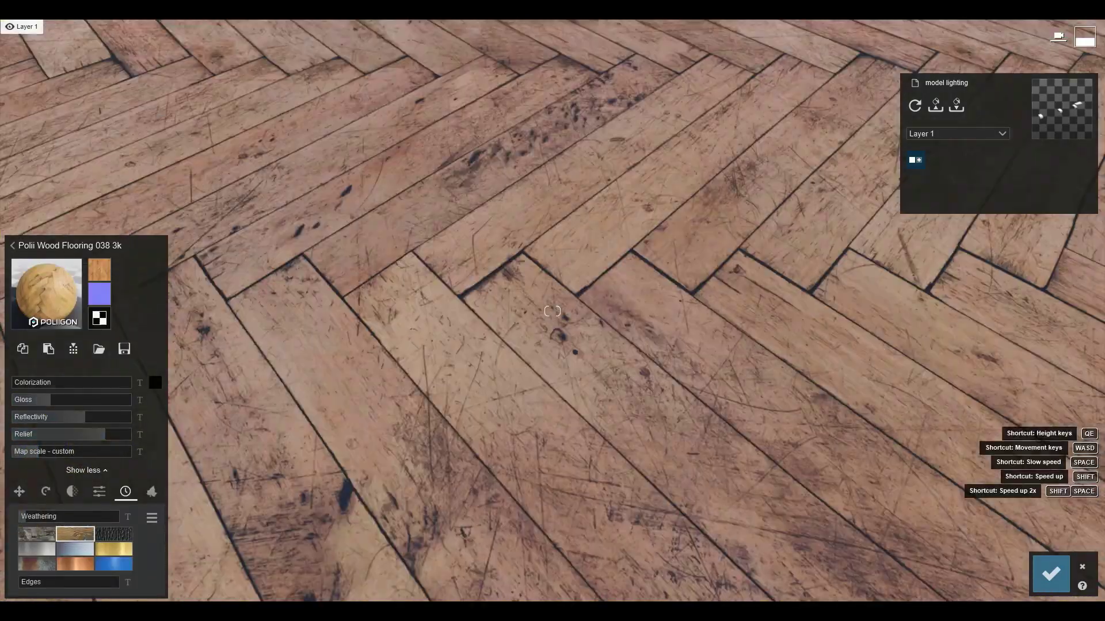
pyautogui.click(97, 496)
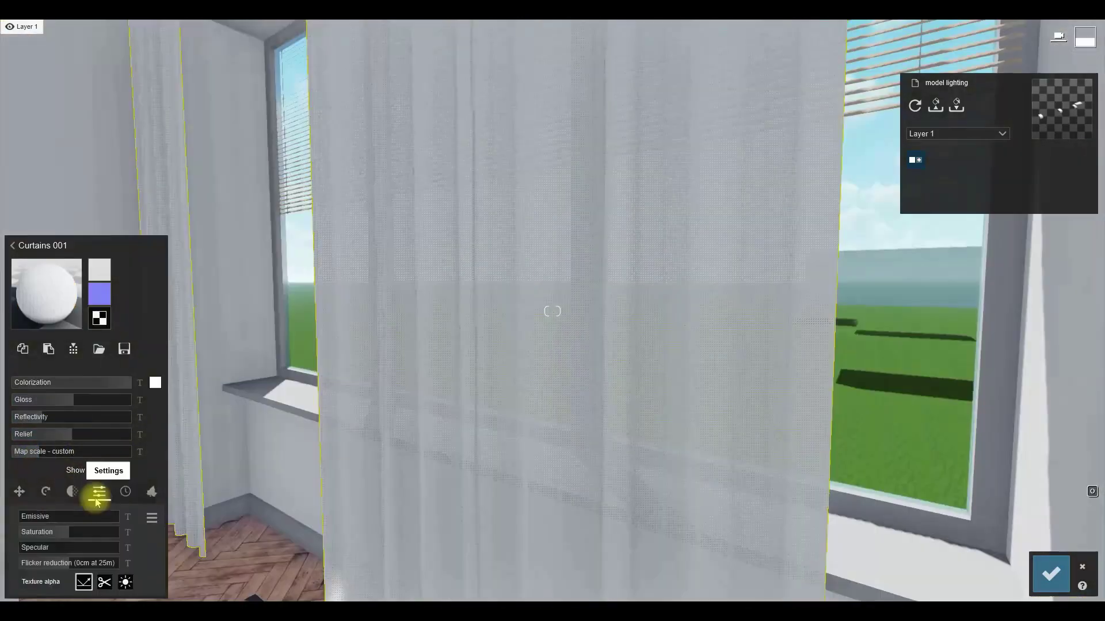
pyautogui.click(40, 531)
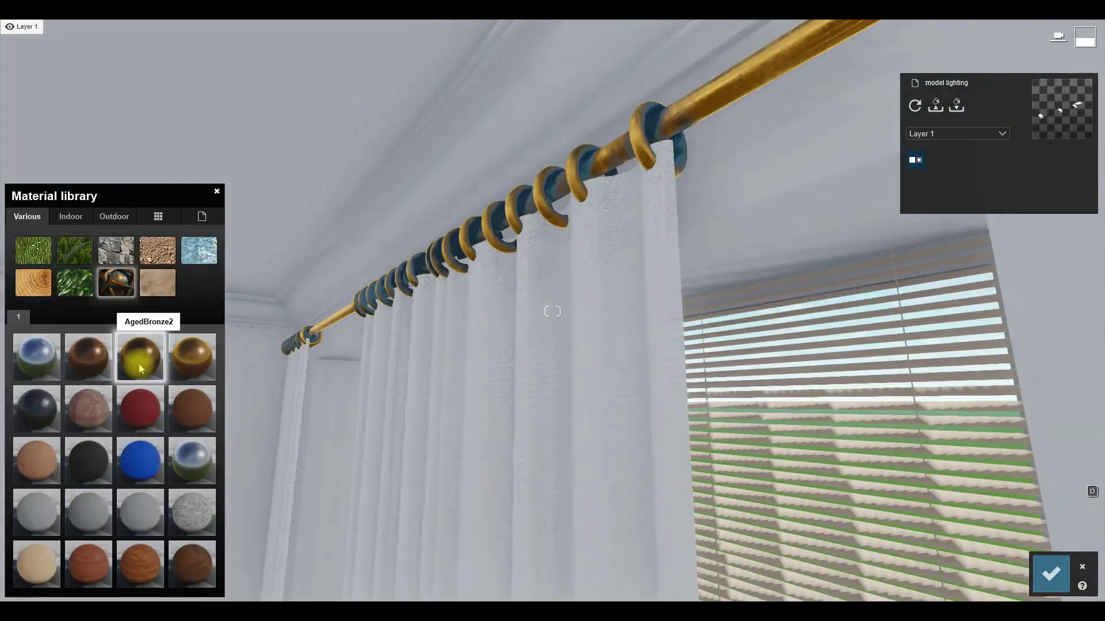
# Step: Make the walls white Polii Plaster 35 2k and give the baseboard a plastic material
pyautogui.click(81, 399)
pyautogui.click(94, 222)
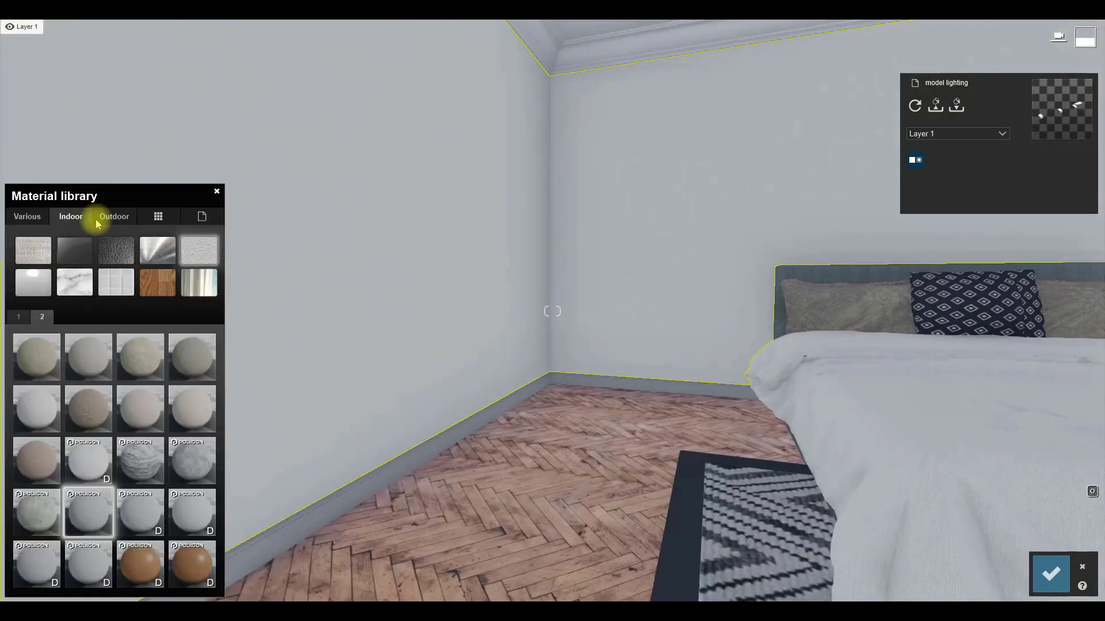
pyautogui.click(155, 383)
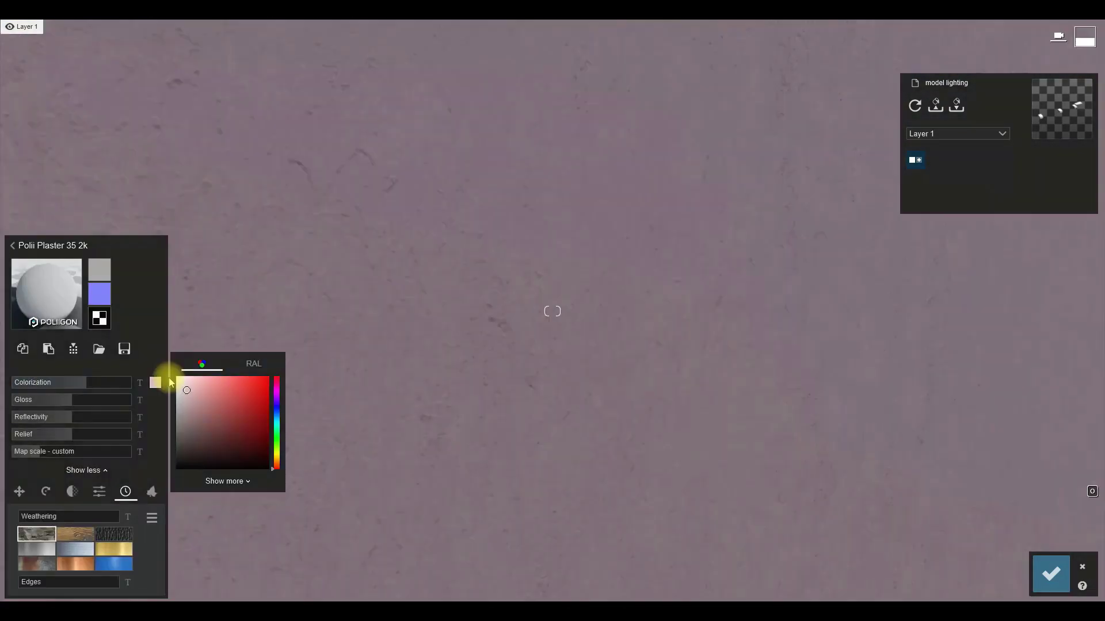
pyautogui.click(43, 400)
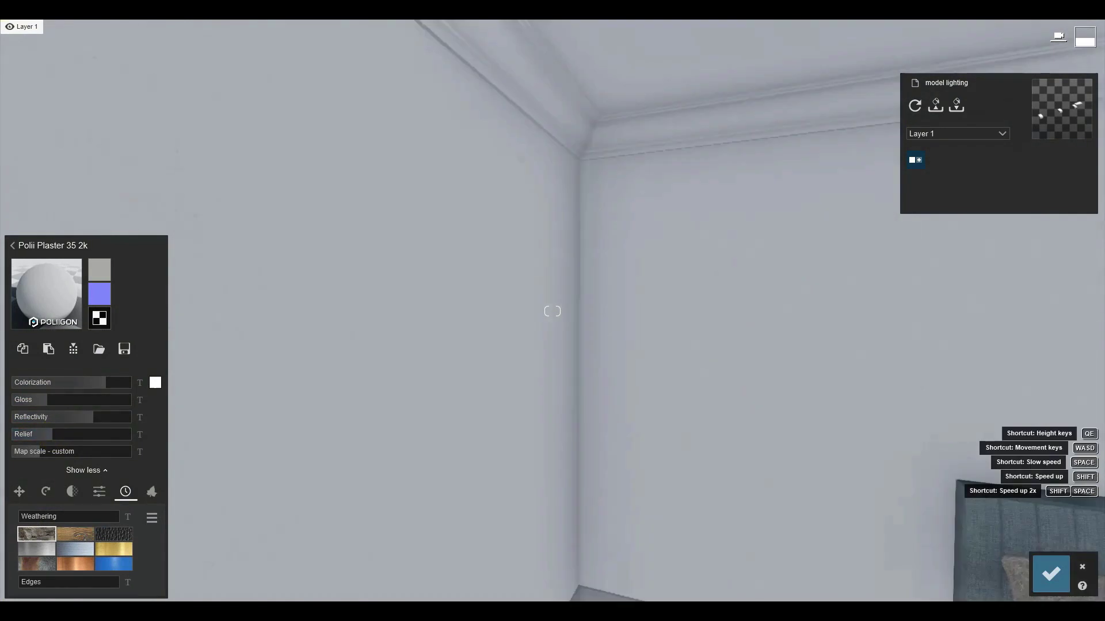
pyautogui.click(145, 515)
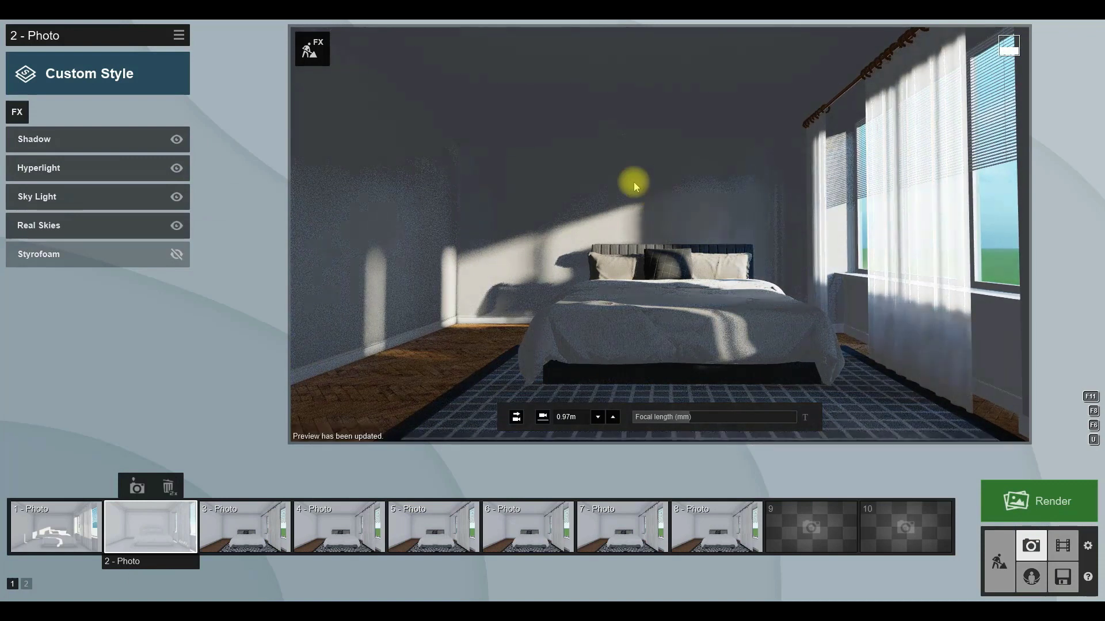
# Step: Render the re-materialed shot at 1920x1080 desktop size and dismiss the result
pyautogui.click(1046, 503)
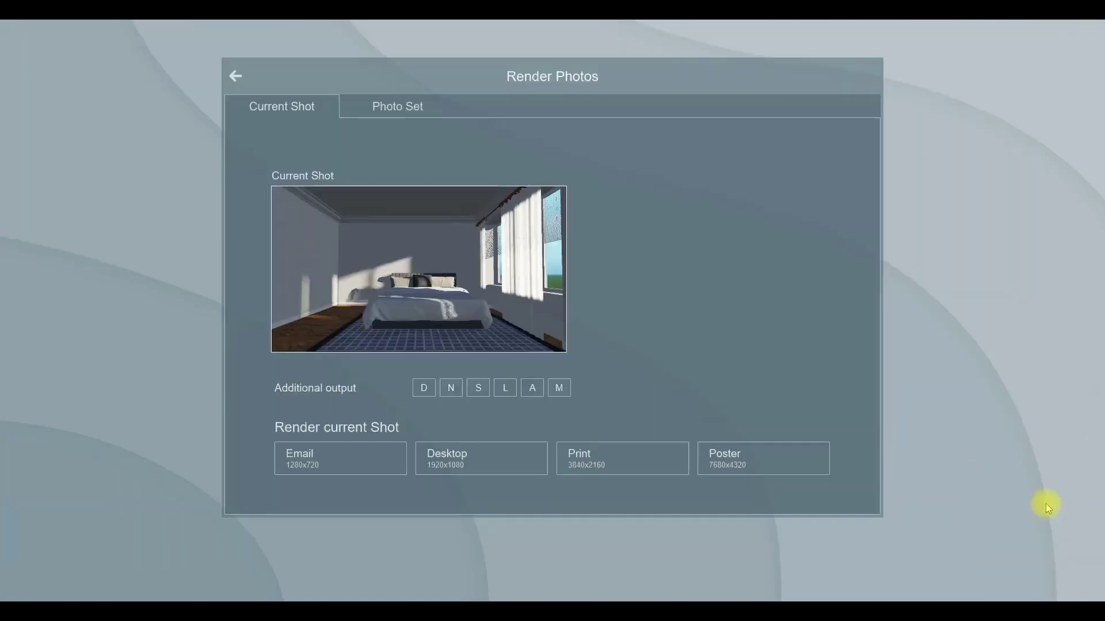
pyautogui.click(488, 460)
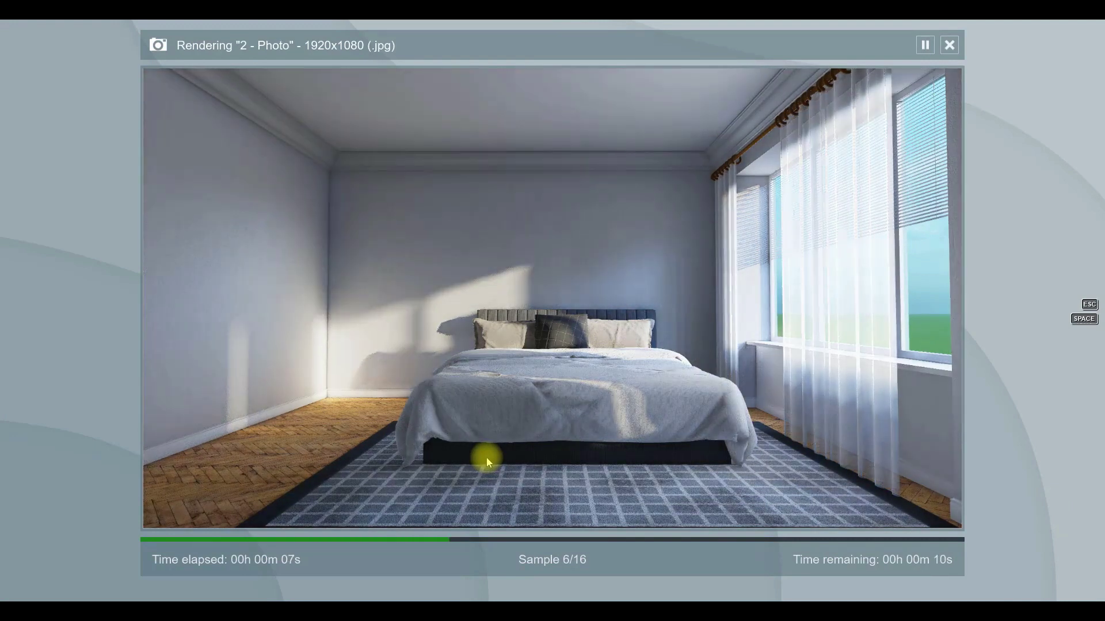
pyautogui.click(889, 512)
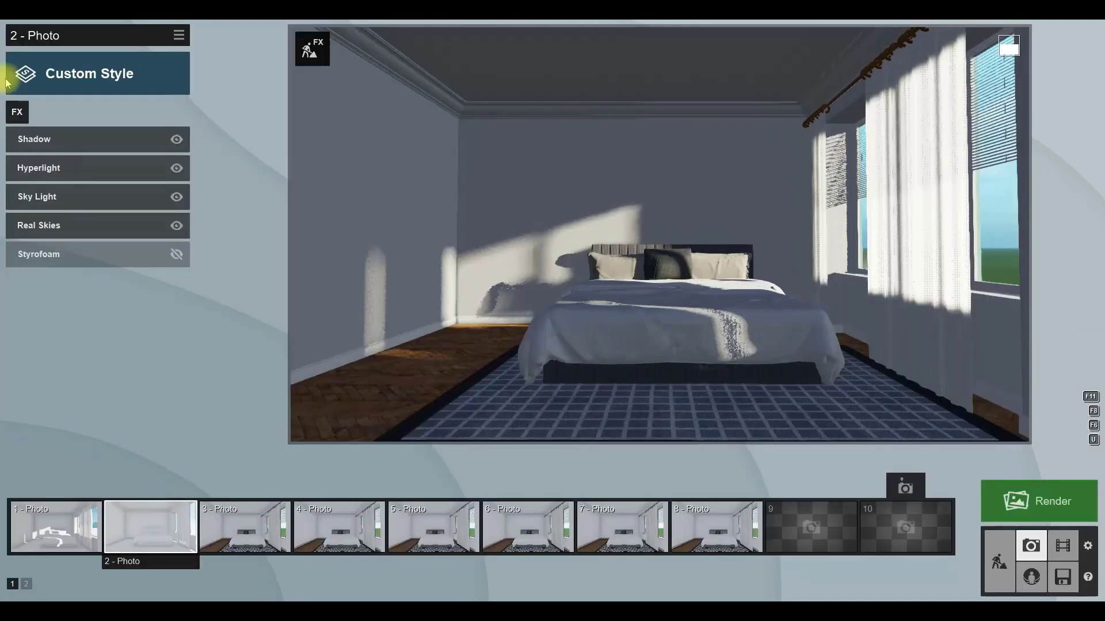
# Step: Add the Reflection effect to the photo with speedray reflections turned on
pyautogui.click(20, 110)
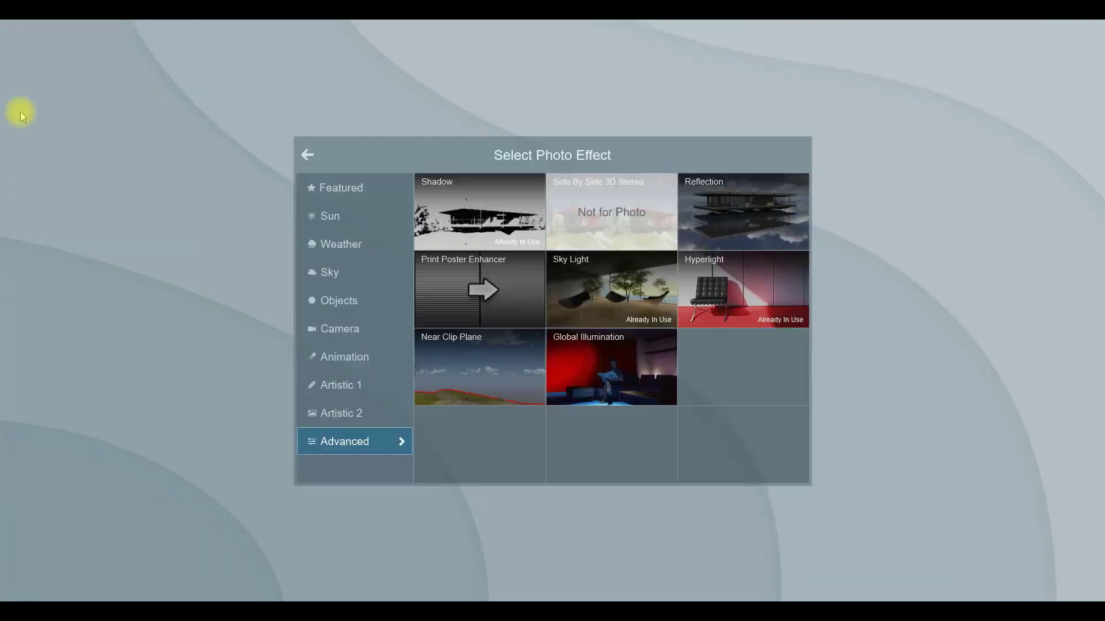
pyautogui.click(744, 208)
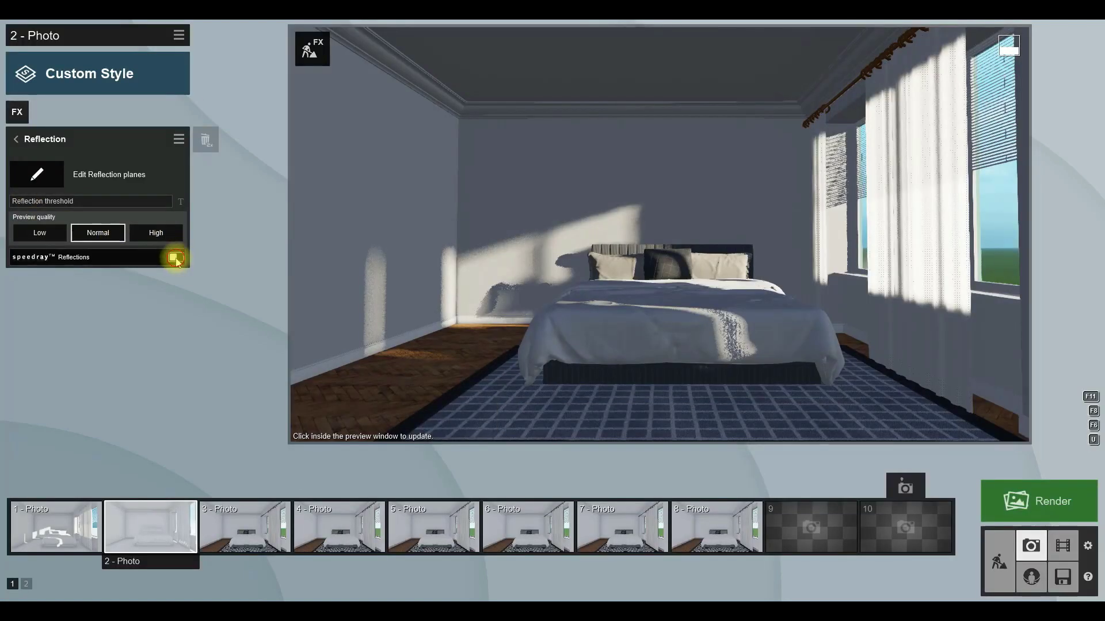
pyautogui.click(176, 258)
# Step: Define two reflection planes, one on the floor and one on the window
pyautogui.click(40, 176)
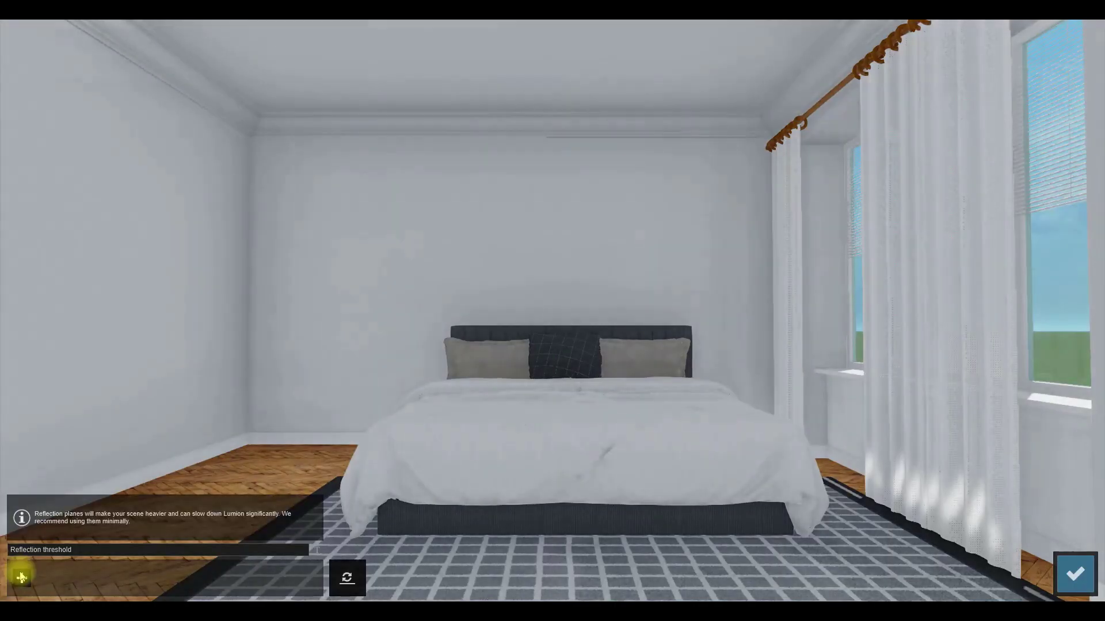
pyautogui.click(272, 458)
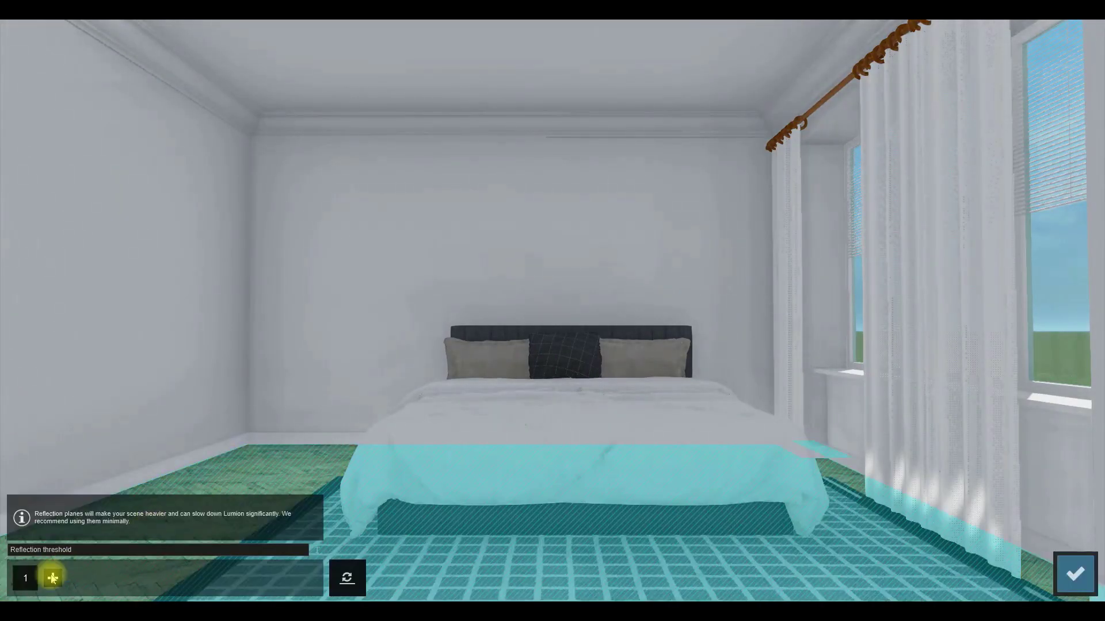
pyautogui.click(53, 578)
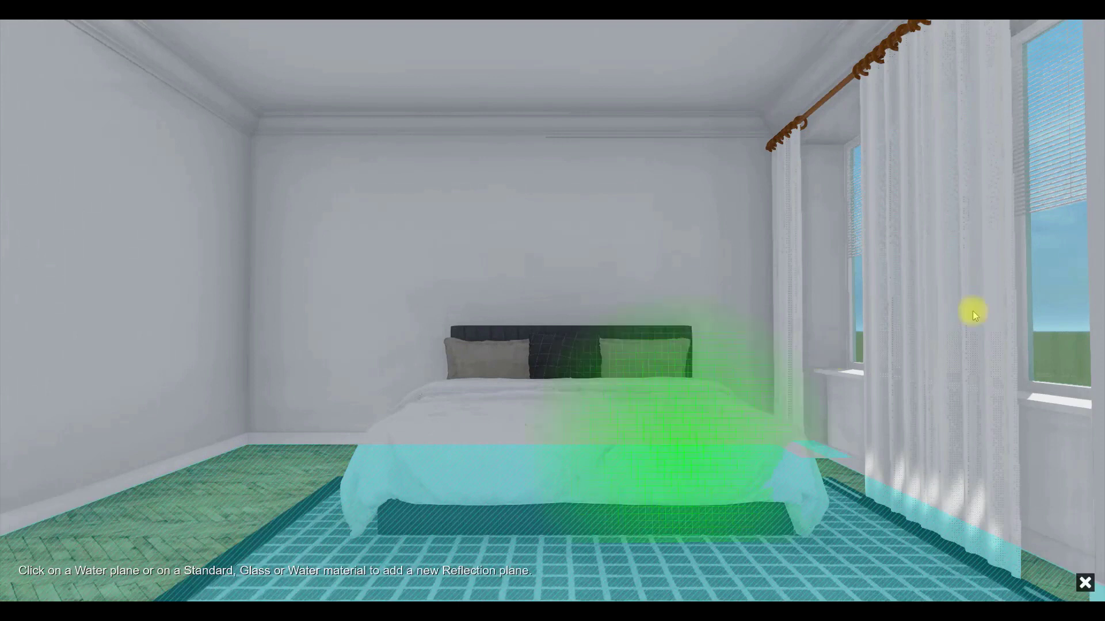
pyautogui.click(1055, 297)
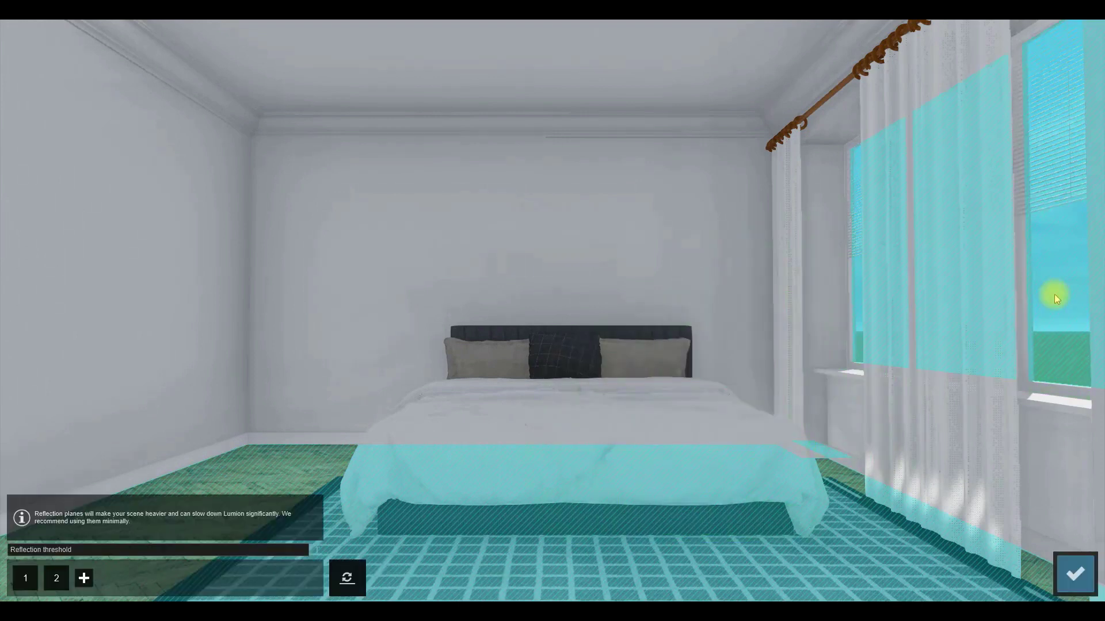
pyautogui.click(1075, 575)
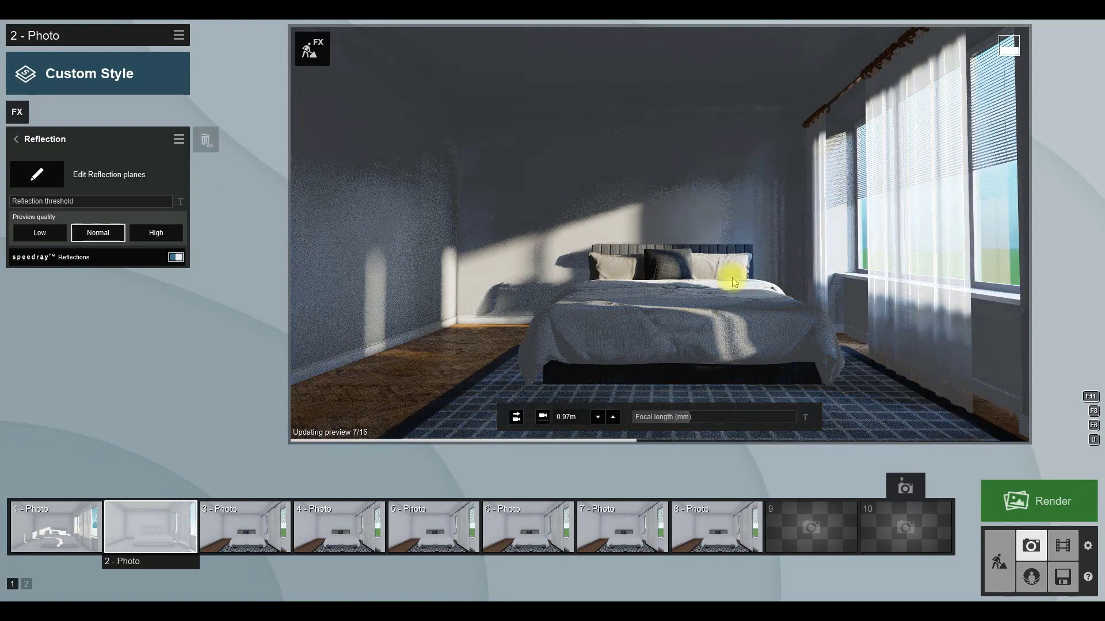
# Step: Add the Sharpen effect from Artistic 1 to the photo
pyautogui.click(17, 115)
pyautogui.click(365, 386)
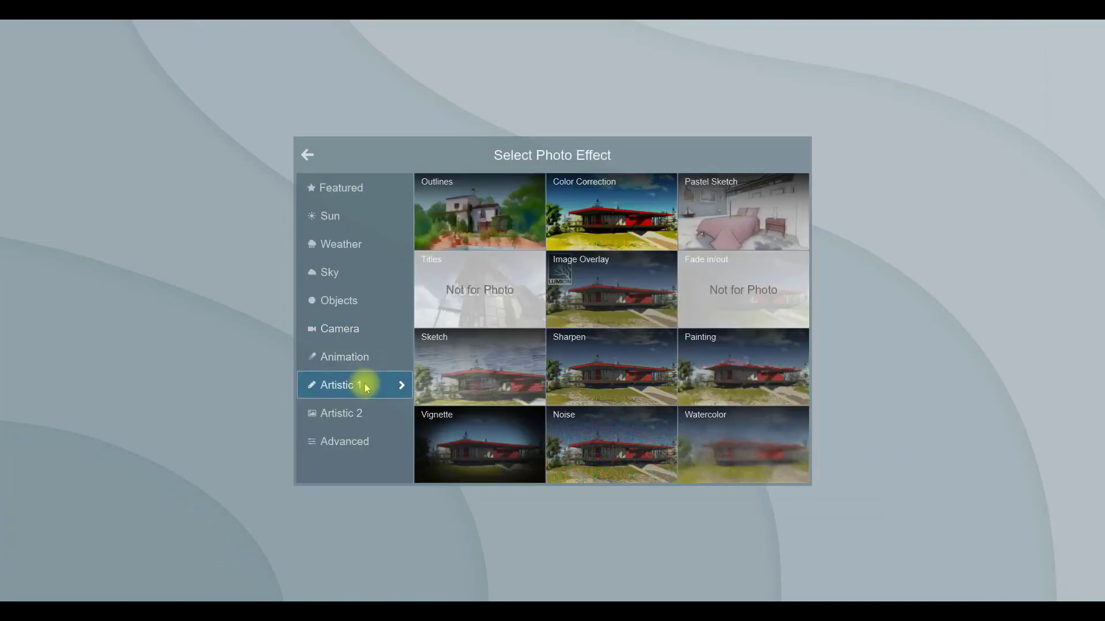
pyautogui.click(601, 381)
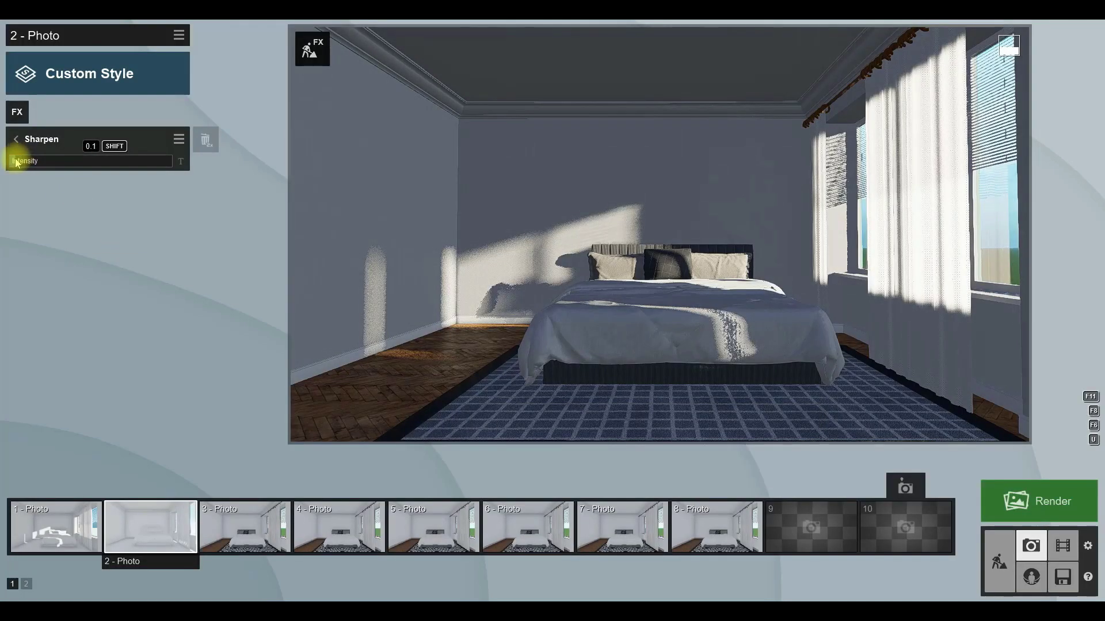
# Step: Render the photo at 1920x1080 desktop size as 'reflection'
pyautogui.moveTo(493, 216)
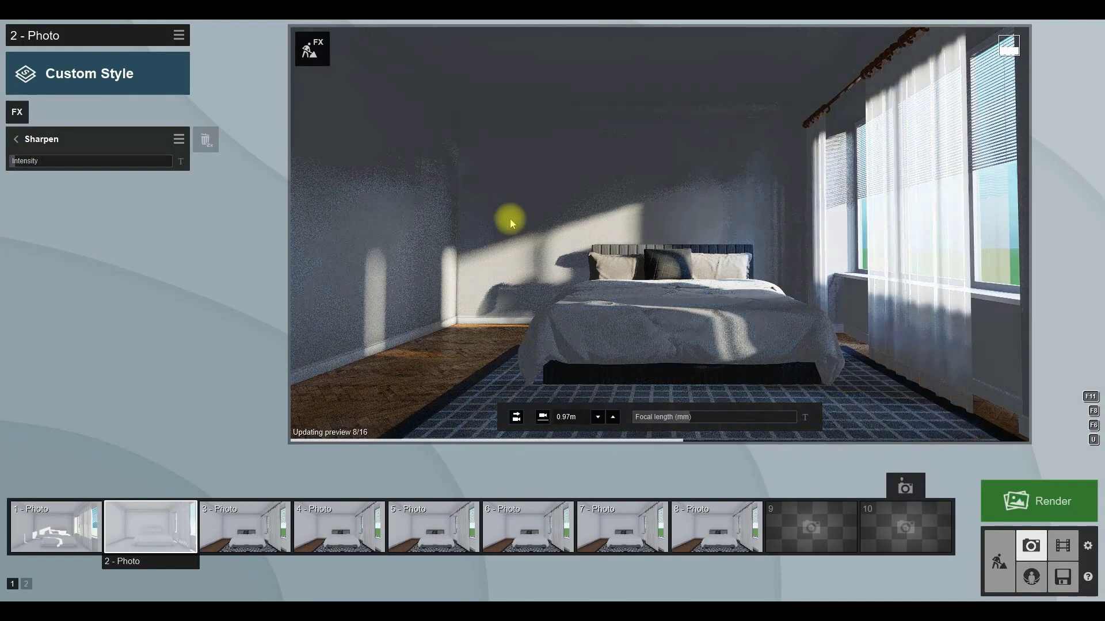
pyautogui.click(1039, 501)
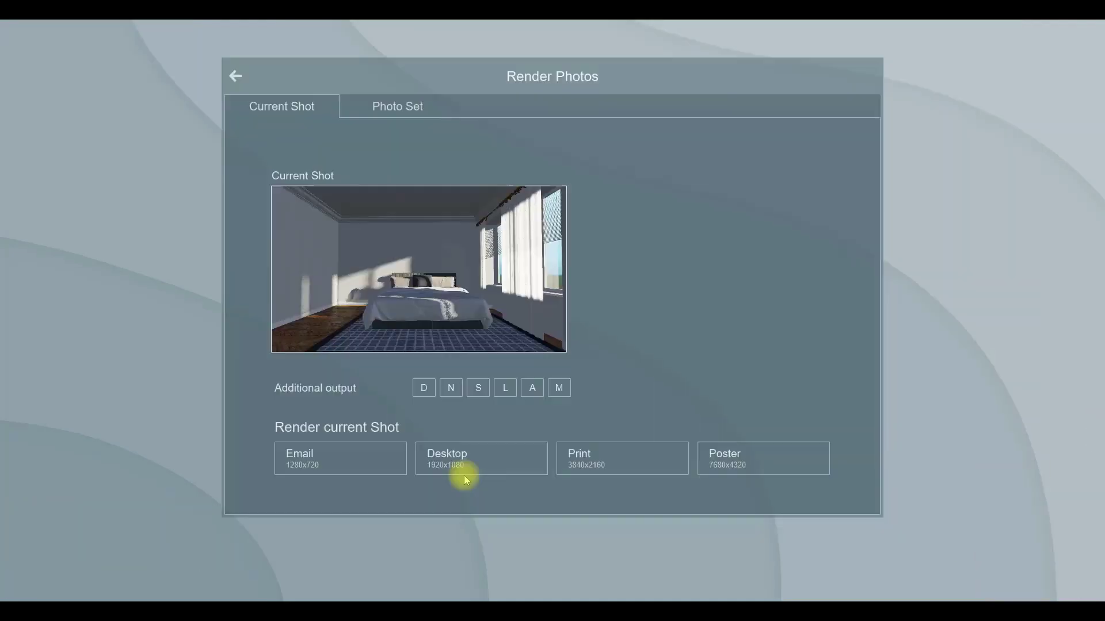
pyautogui.click(464, 475)
pyautogui.write('reflection')
pyautogui.press('Return')
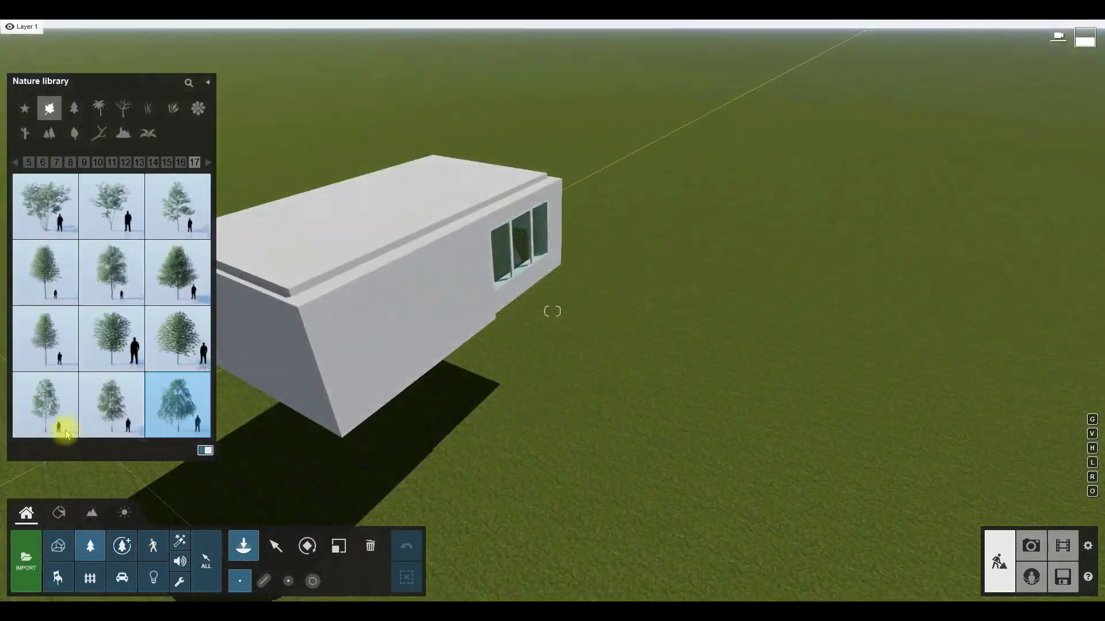
# Step: Place a birch tree beside the house, then reduce the wood floor's texture scale and raise its gloss
pyautogui.click(577, 501)
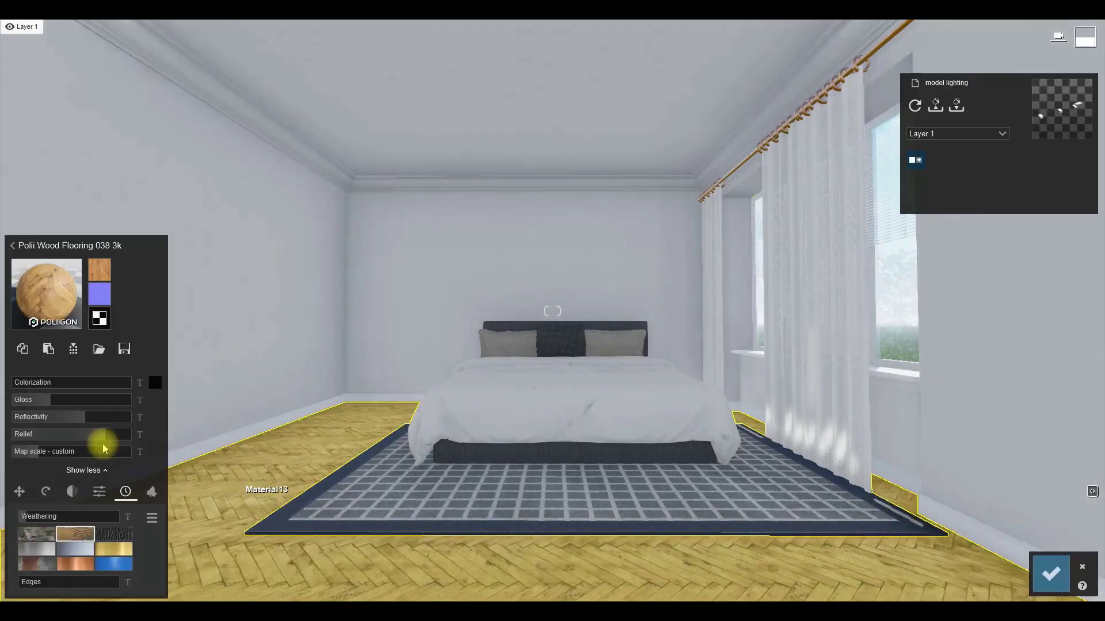
pyautogui.moveTo(104, 446); pyautogui.dragTo(20, 447)
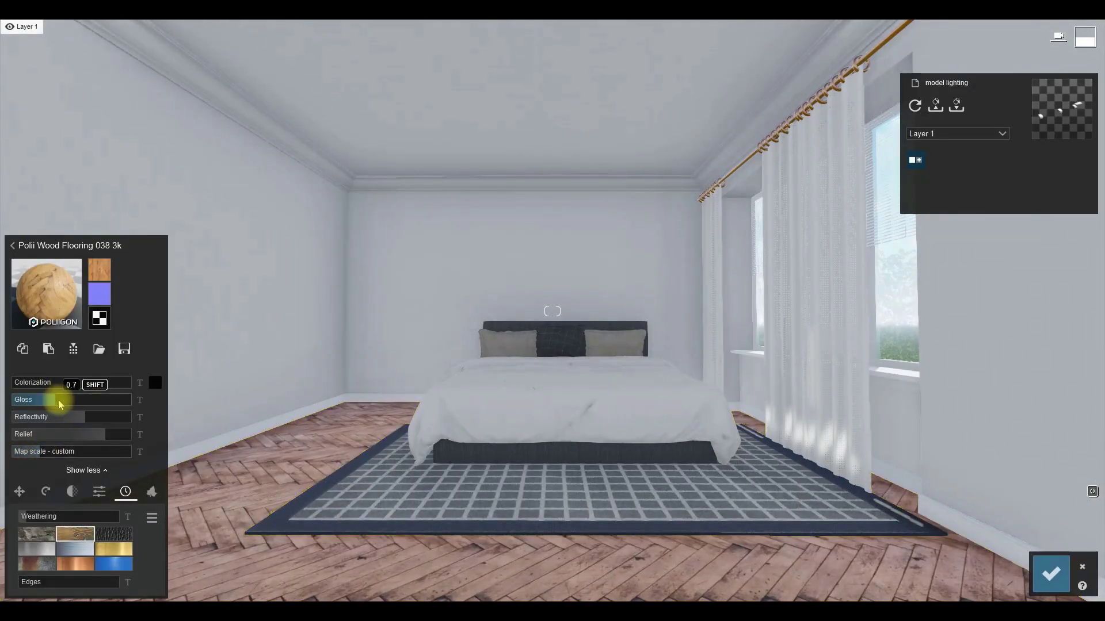
pyautogui.moveTo(54, 395); pyautogui.dragTo(101, 419)
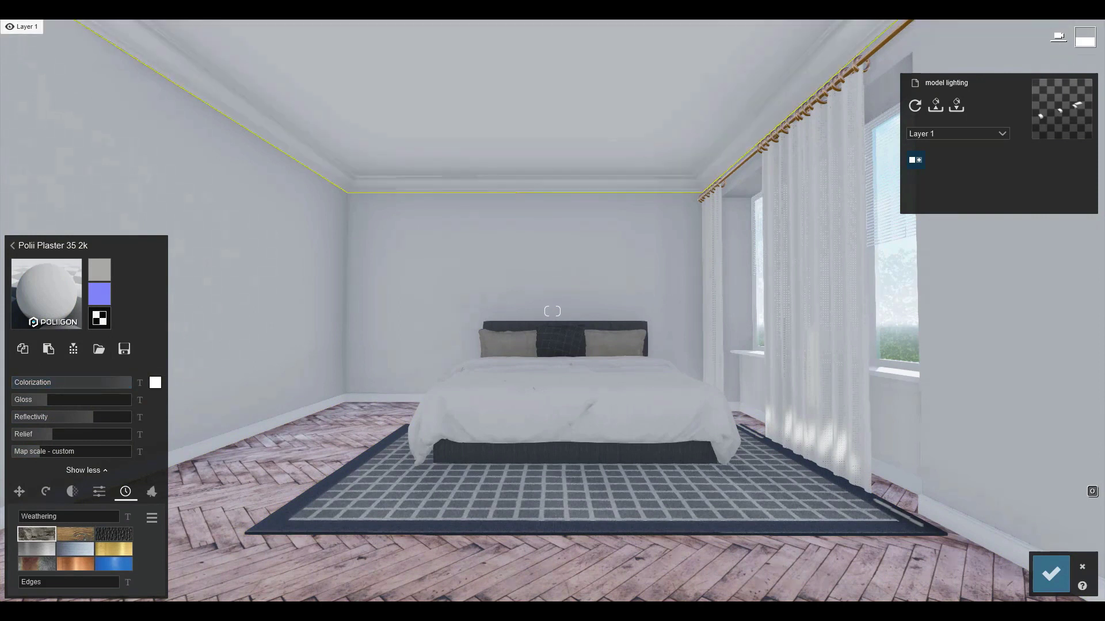